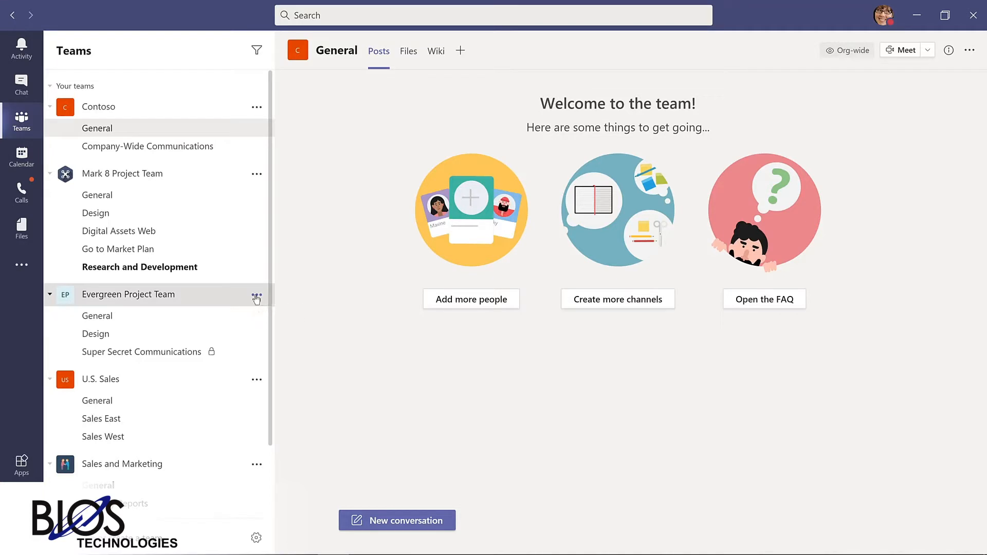
Step: Open the management page of the Evergreen Project Team and expand its list of members and guests
{"action": "left_click", "coordinate": [256, 297]}
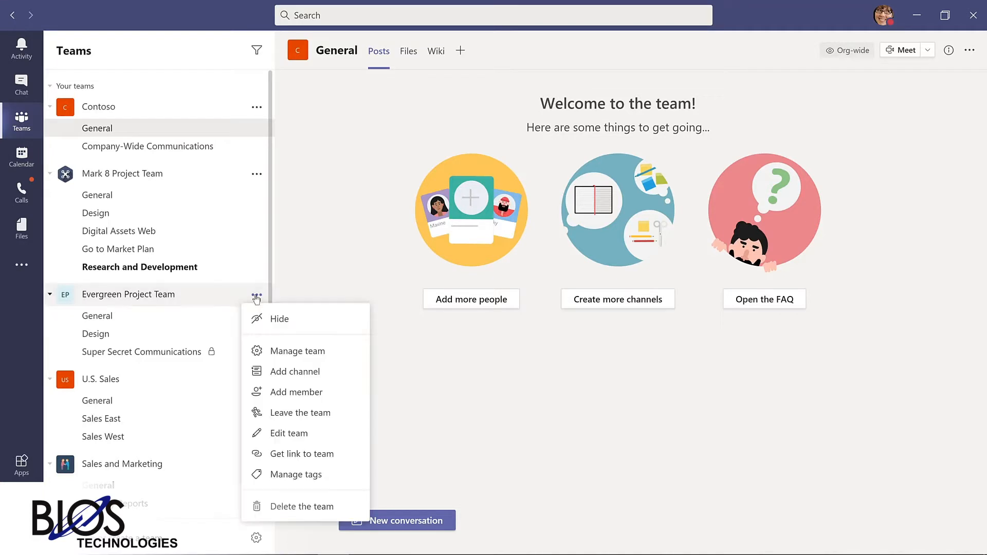
{"action": "left_click", "coordinate": [280, 351]}
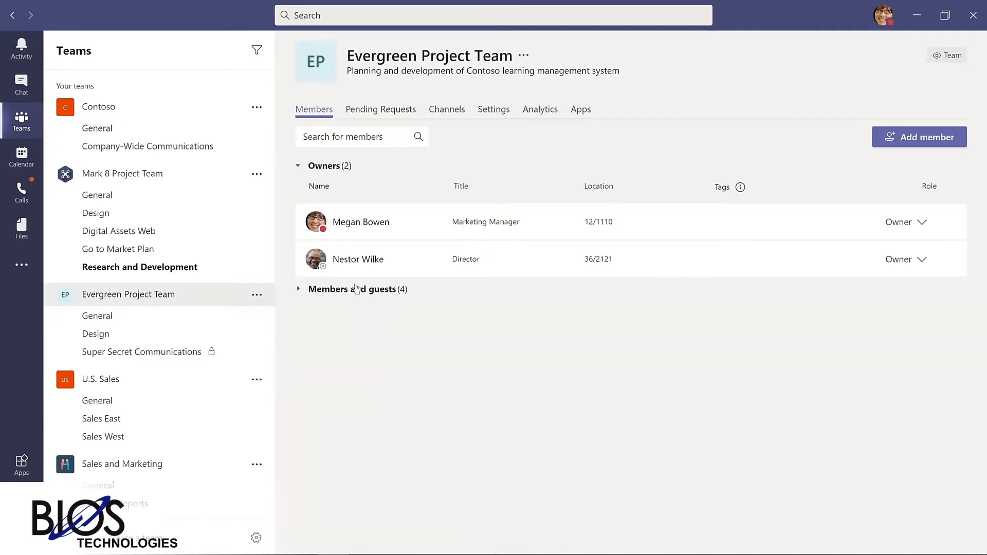
{"action": "left_click", "coordinate": [352, 291]}
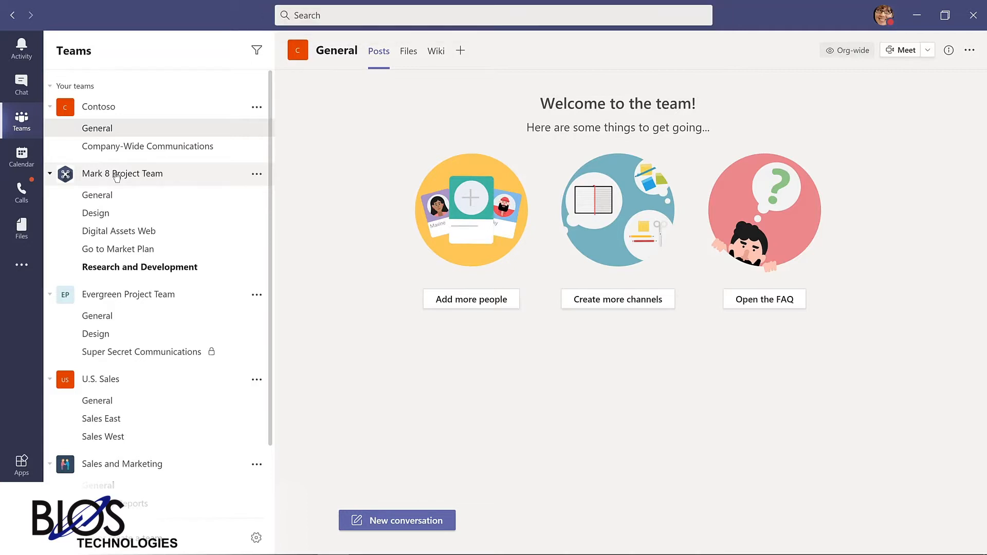
Step: Search for "marketing", check the people and file results, and open the filters for the file results
{"action": "left_click", "coordinate": [324, 13]}
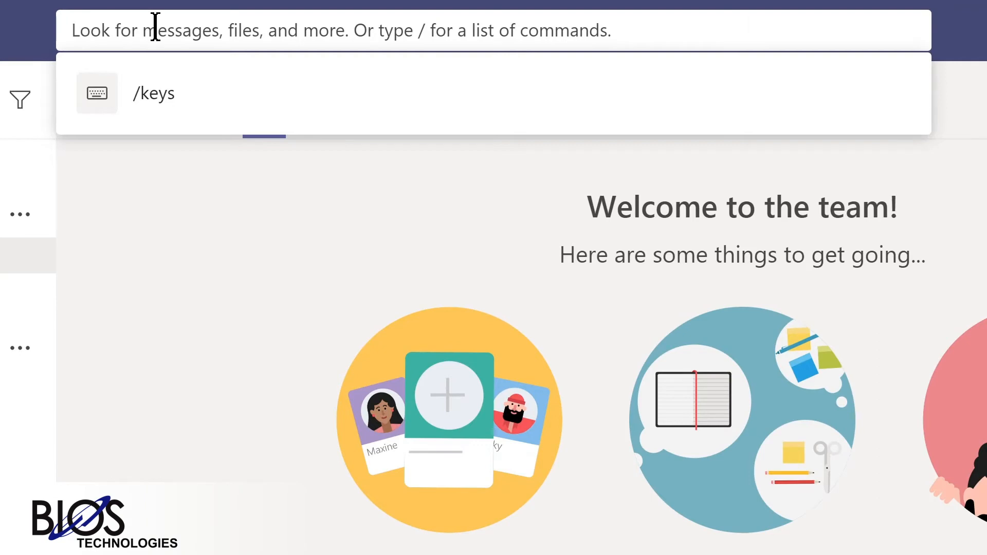
{"action": "type", "text": "marketing"}
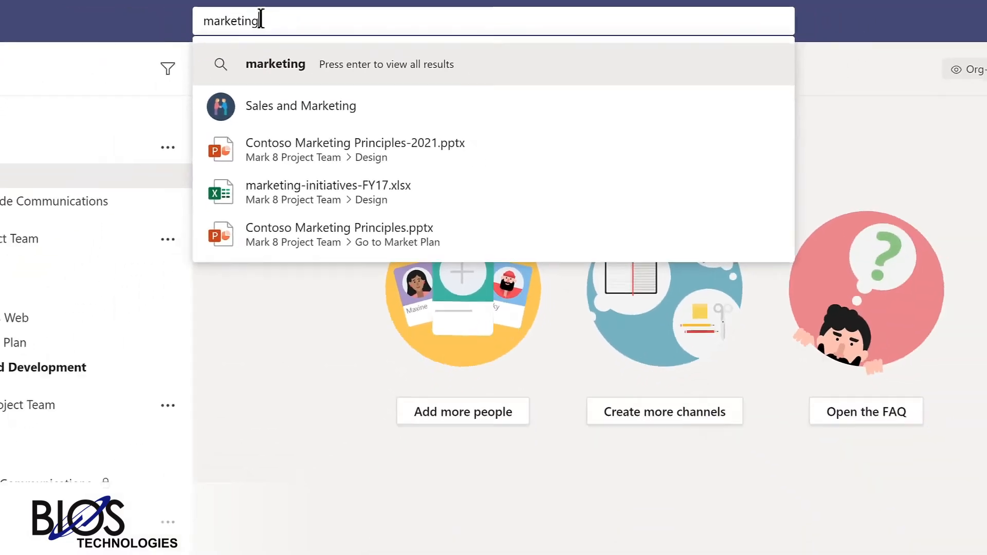
{"action": "key", "text": "Return"}
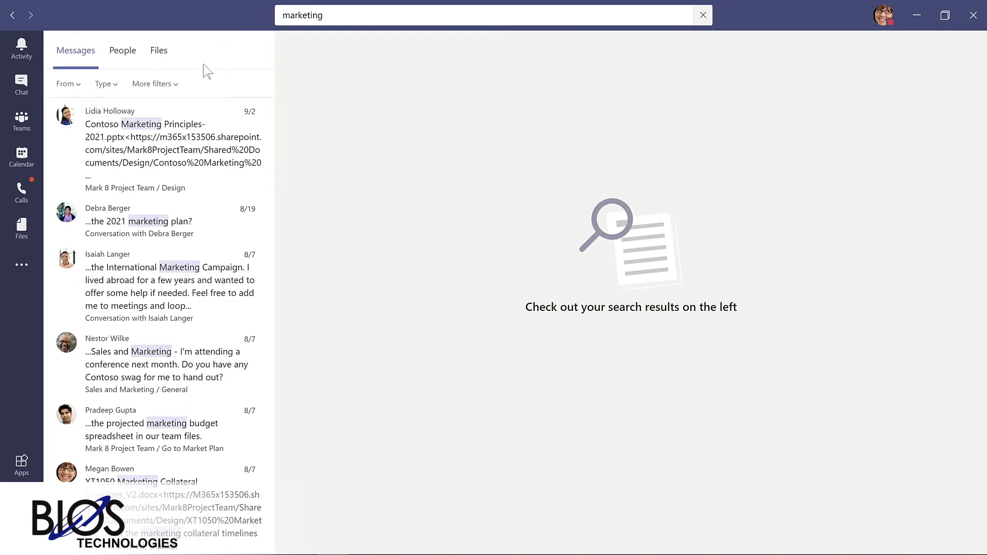
{"action": "left_click", "coordinate": [122, 50]}
{"action": "left_click", "coordinate": [159, 50]}
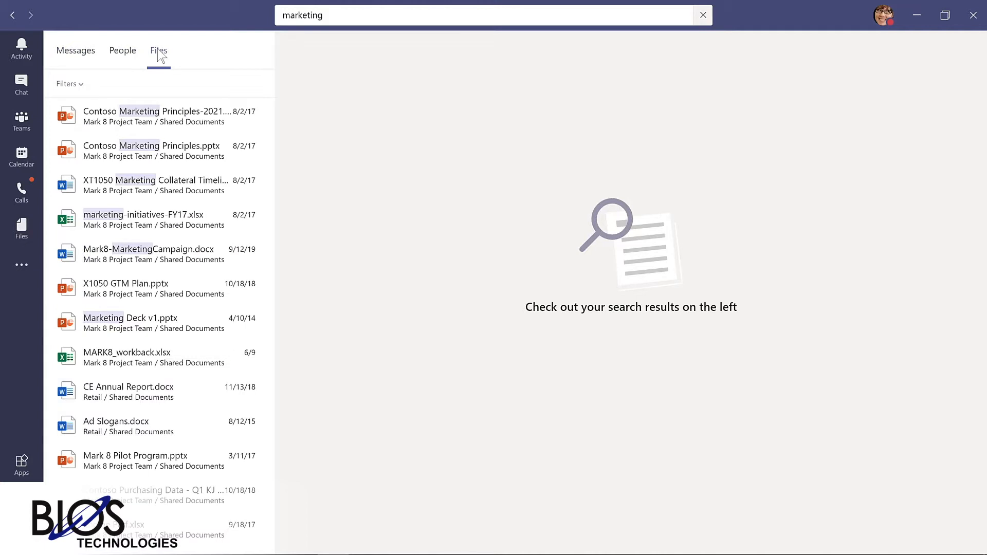
{"action": "left_click", "coordinate": [80, 84]}
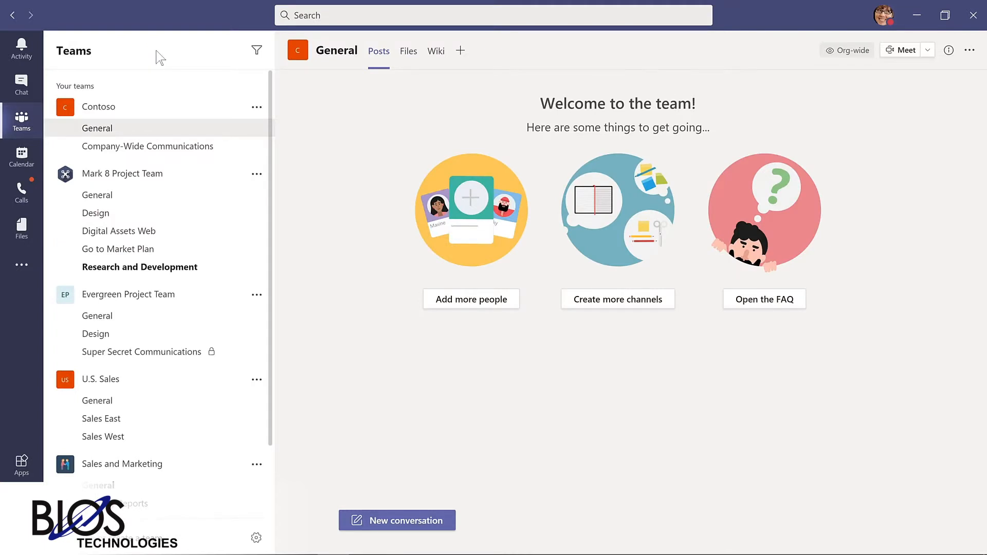
Step: View the keyboard shortcuts list by running the /keys command, and close it
{"action": "key", "text": "ctrl+e"}
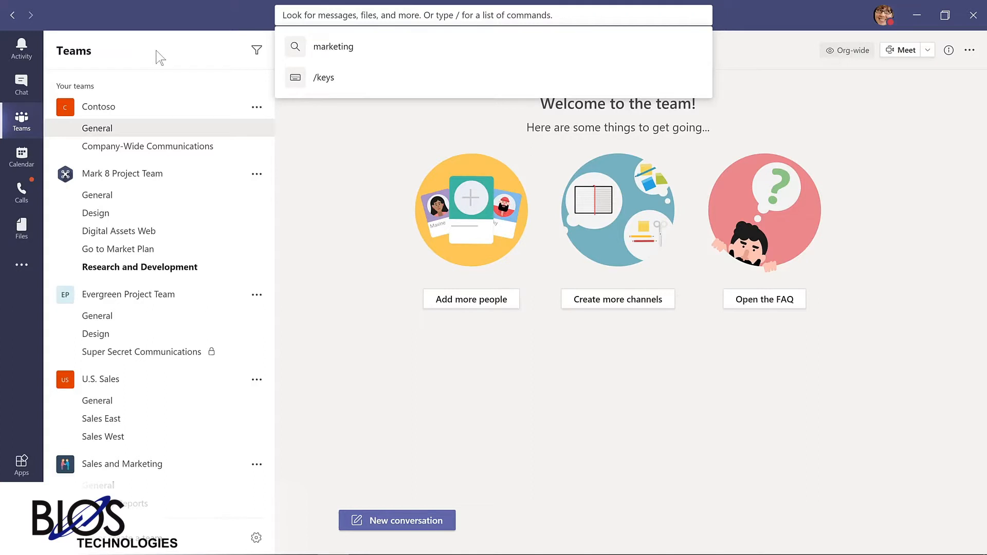
{"action": "type", "text": "/keys"}
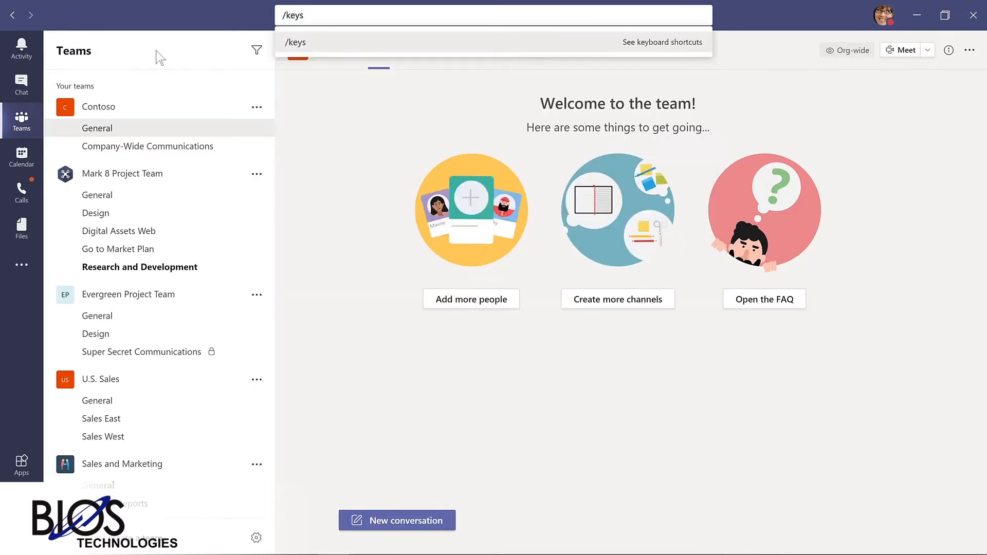
{"action": "key", "text": "Return"}
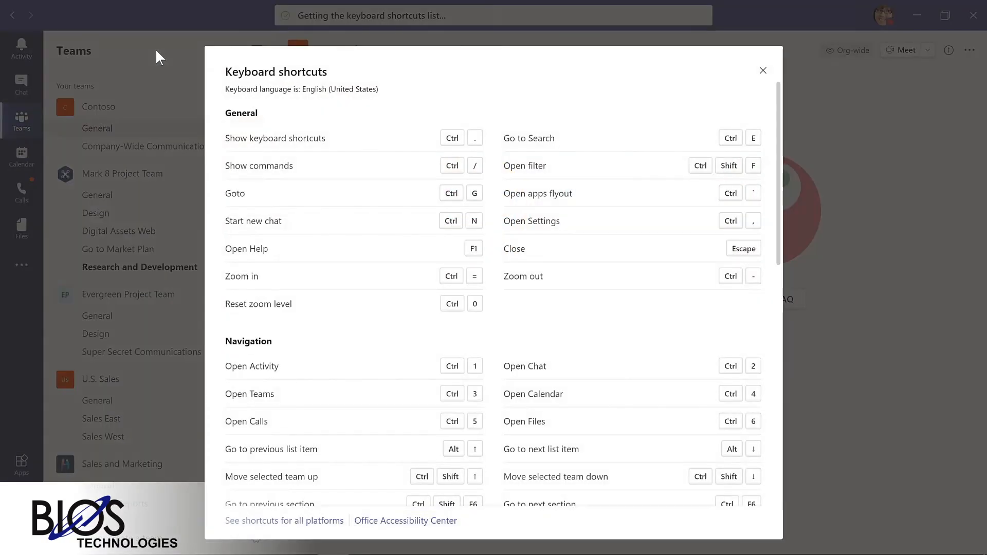
{"action": "key", "text": "Escape"}
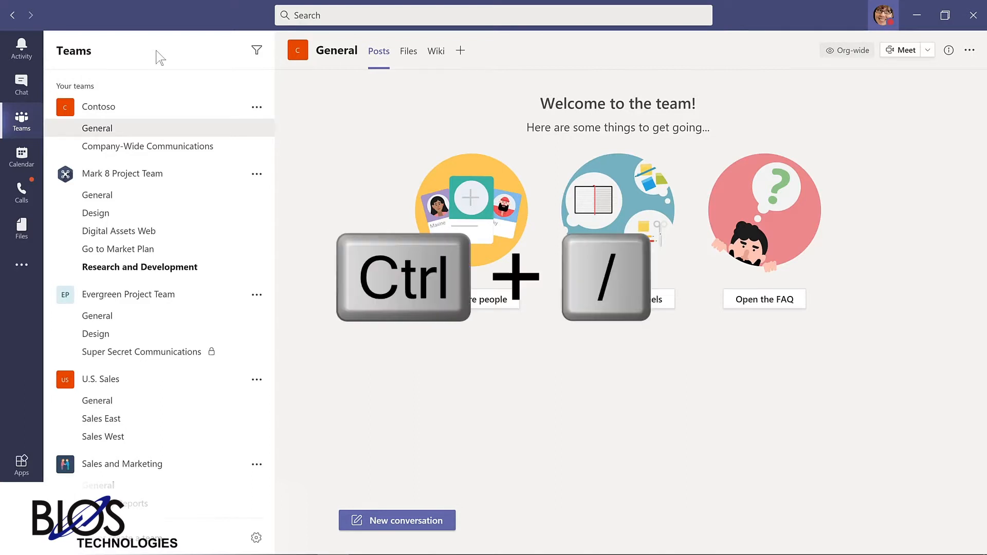
Step: Bring up the command list and run the /whatsnew command
{"action": "key", "text": "ctrl+slash"}
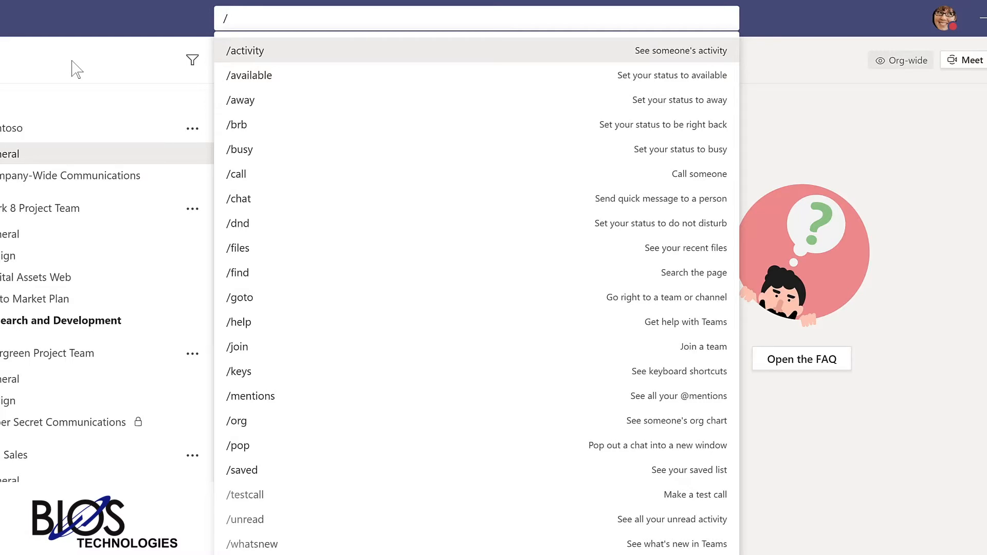
{"action": "type", "text": "whatsnew"}
{"action": "left_click", "coordinate": [260, 51]}
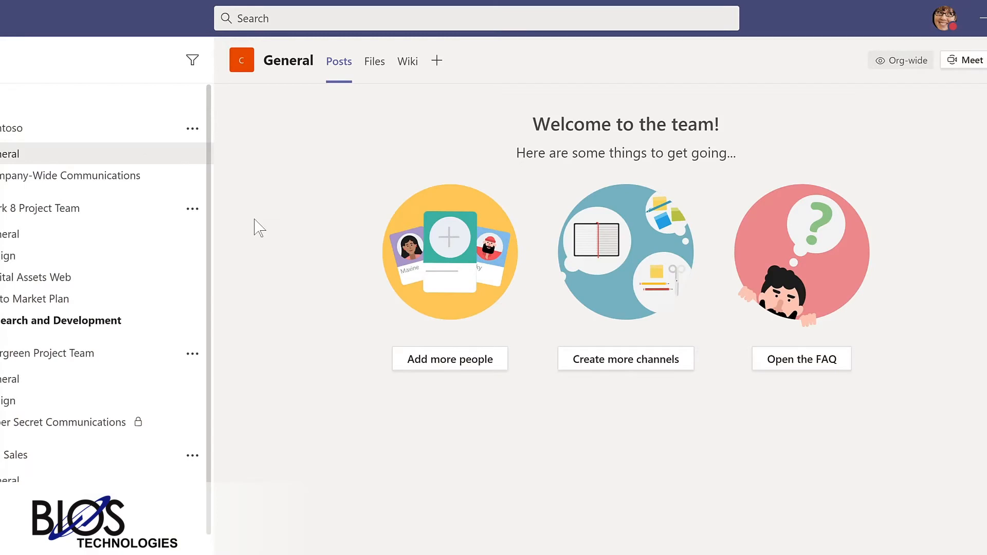
Step: Open the recent file Usability Testing Priorities.docx through the /files command, and briefly review the command list again
{"action": "type", "text": "/"}
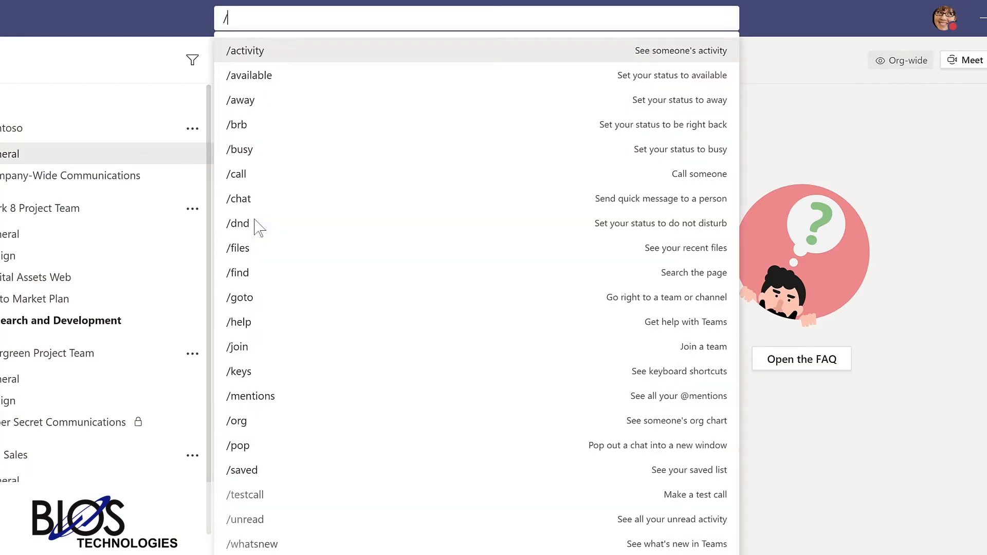
{"action": "left_click", "coordinate": [250, 253]}
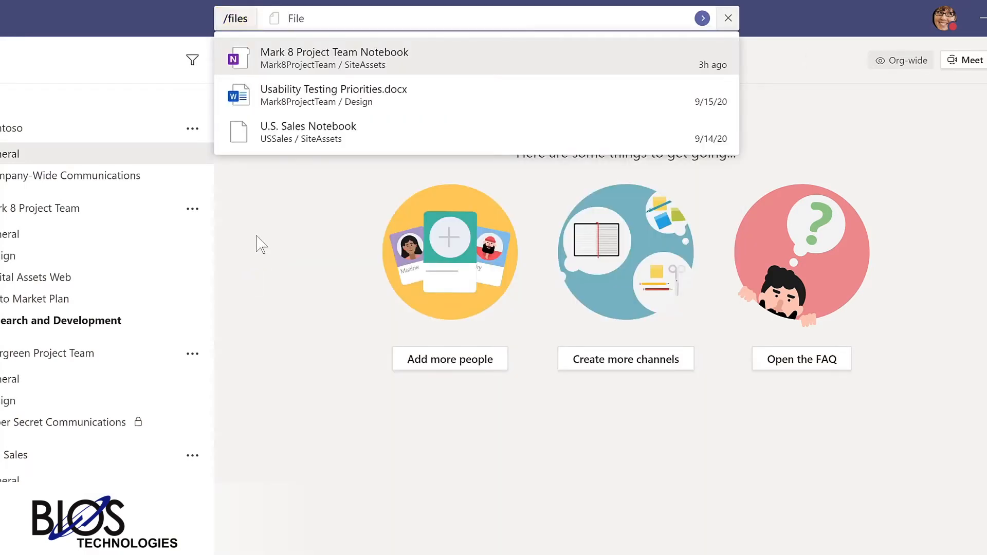
{"action": "left_click", "coordinate": [319, 101]}
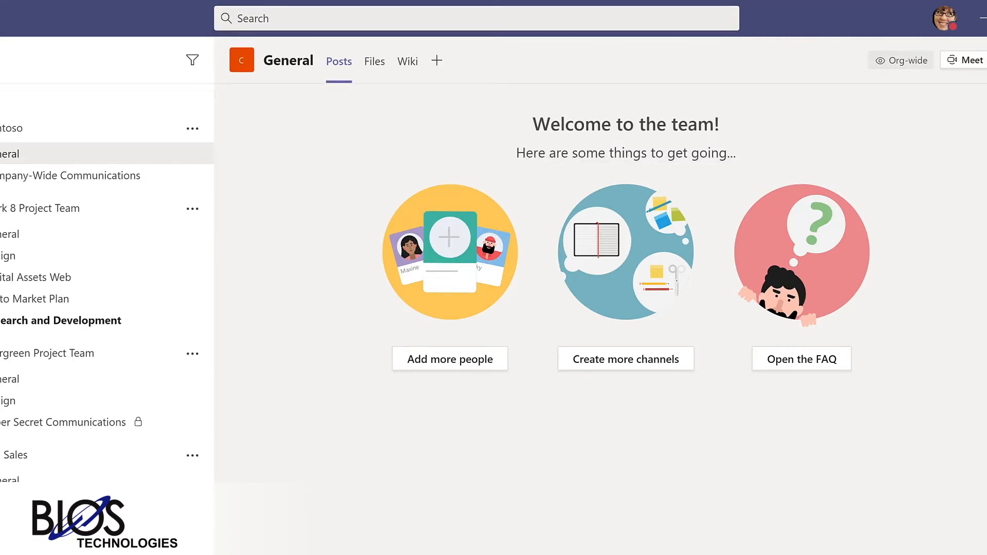
{"action": "key", "text": "ctrl+slash"}
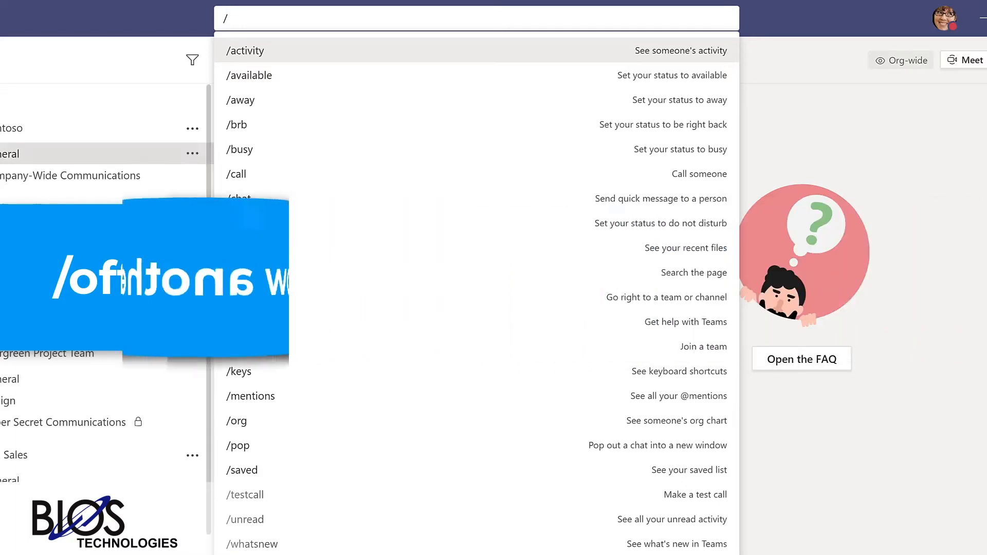
{"action": "key", "text": "Escape"}
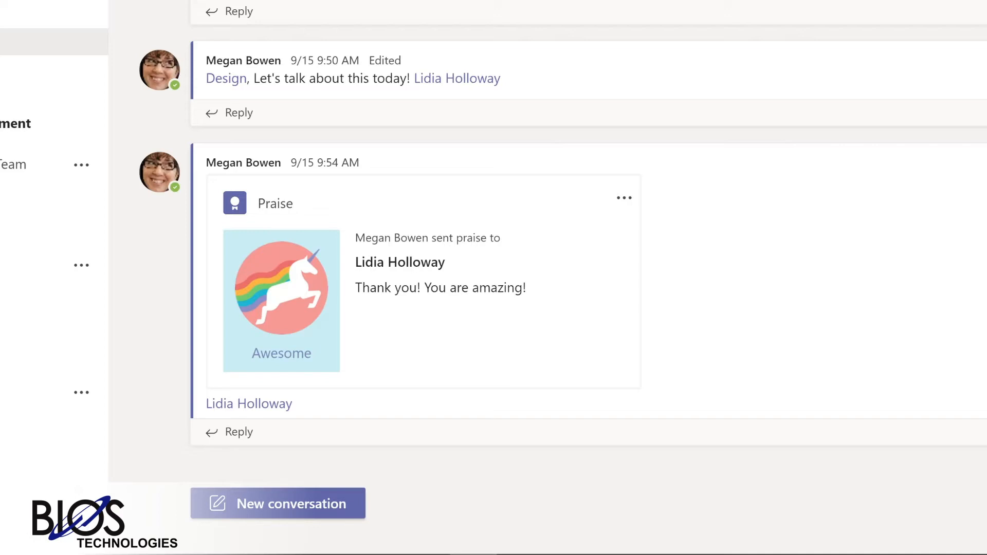
Step: Post a new conversation mentioning the first suggested colleague, followed by ", please share an update on your conversation with the sales team."
{"action": "left_click", "coordinate": [288, 495]}
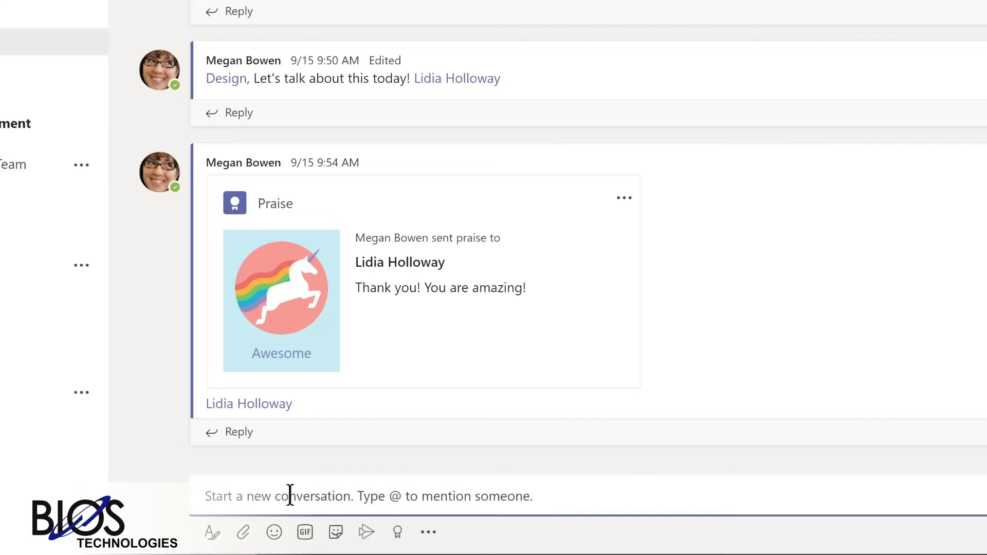
{"action": "type", "text": "@"}
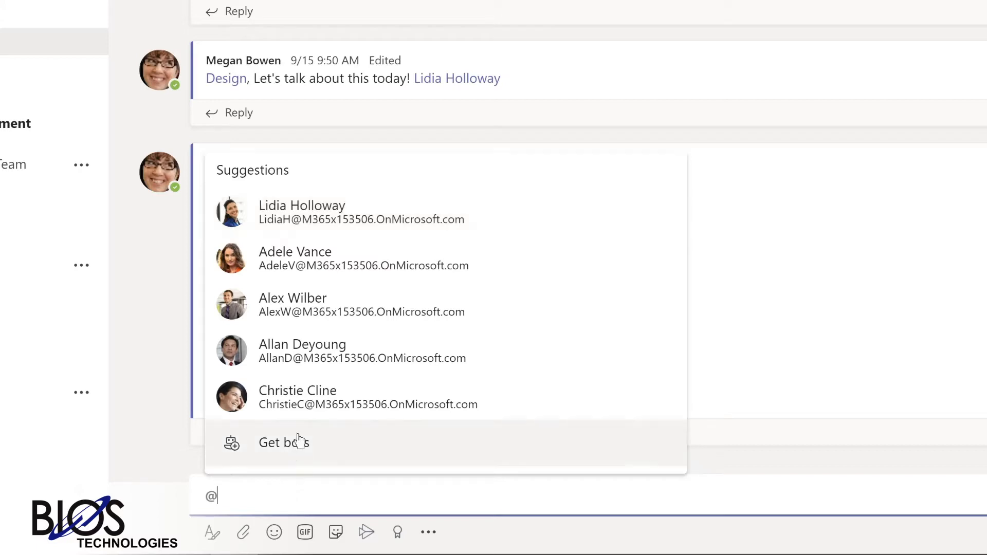
{"action": "left_click", "coordinate": [294, 223]}
{"action": "type", "text": ","}
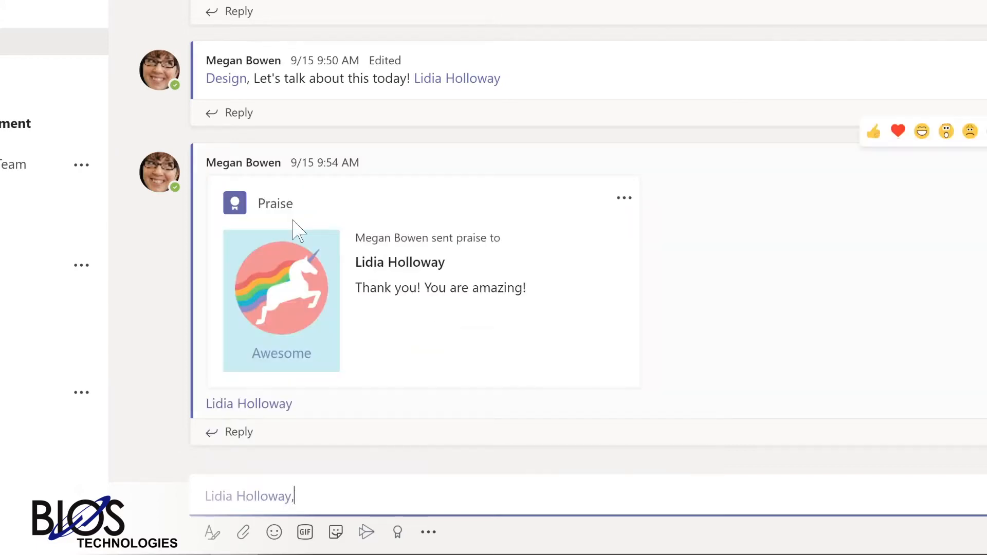
{"action": "type", "text": " please shar"}
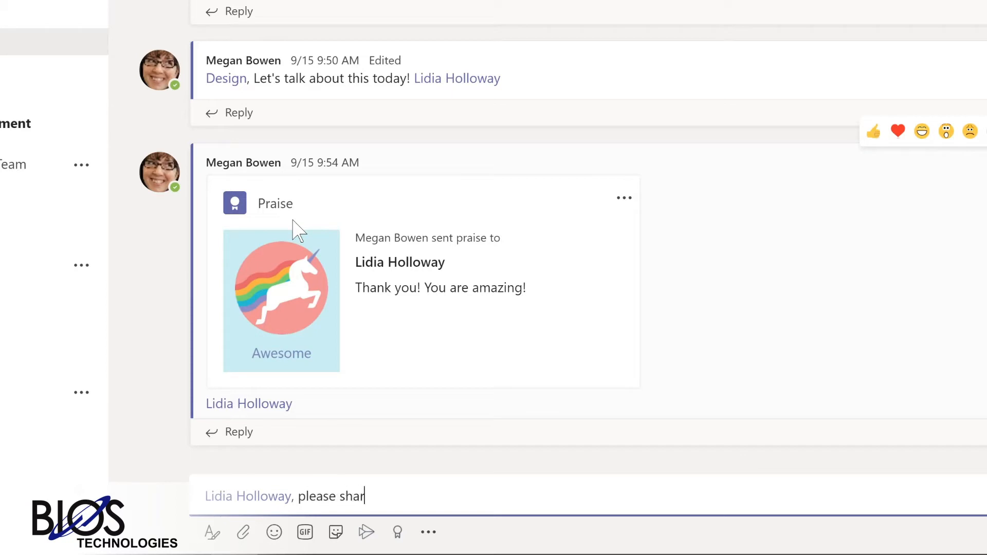
{"action": "type", "text": "e an update on your conversation with the sales team."}
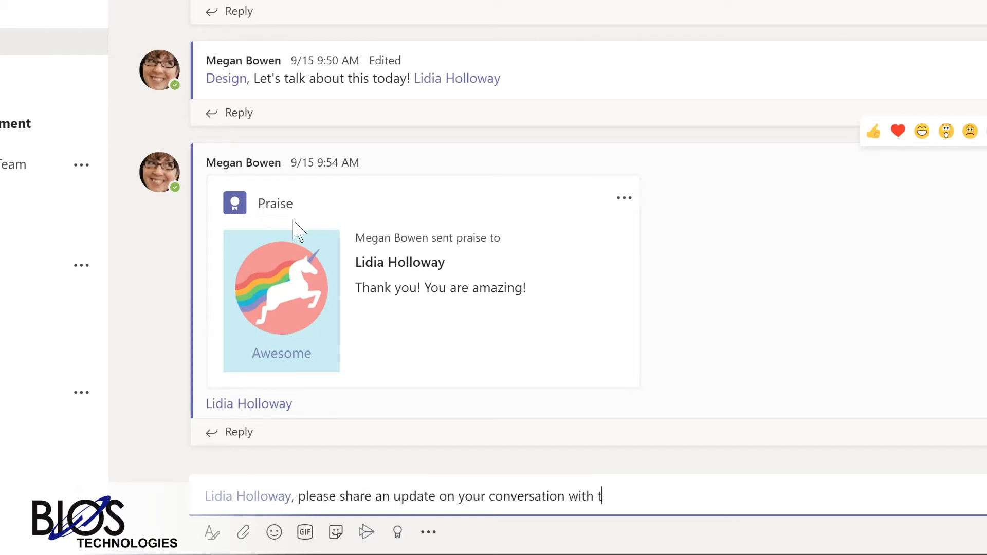
{"action": "key", "text": "Return"}
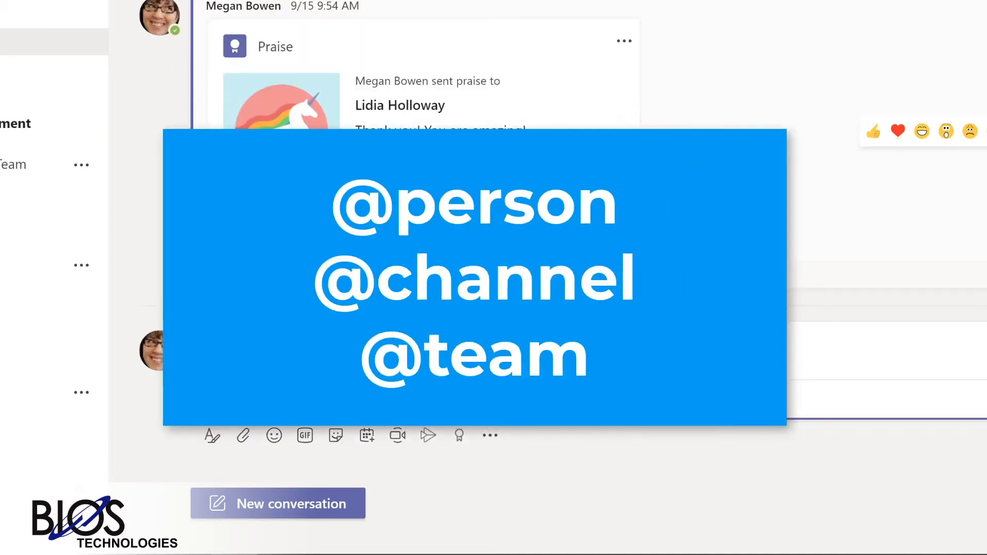
Step: Post a new conversation that mentions the Design channel, followed by ", I'm so excited about our team retreat tomorrow!"
{"action": "left_click", "coordinate": [302, 503]}
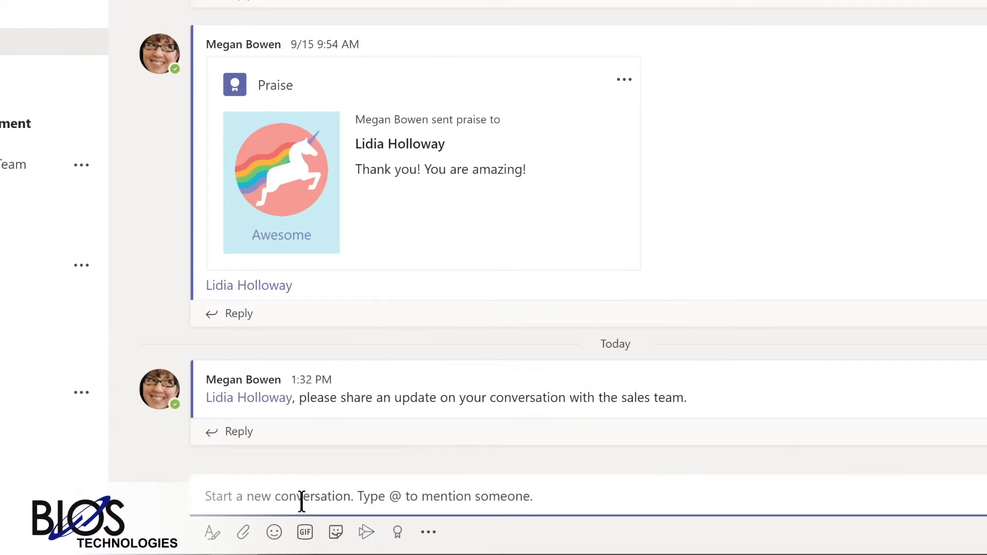
{"action": "type", "text": "@De"}
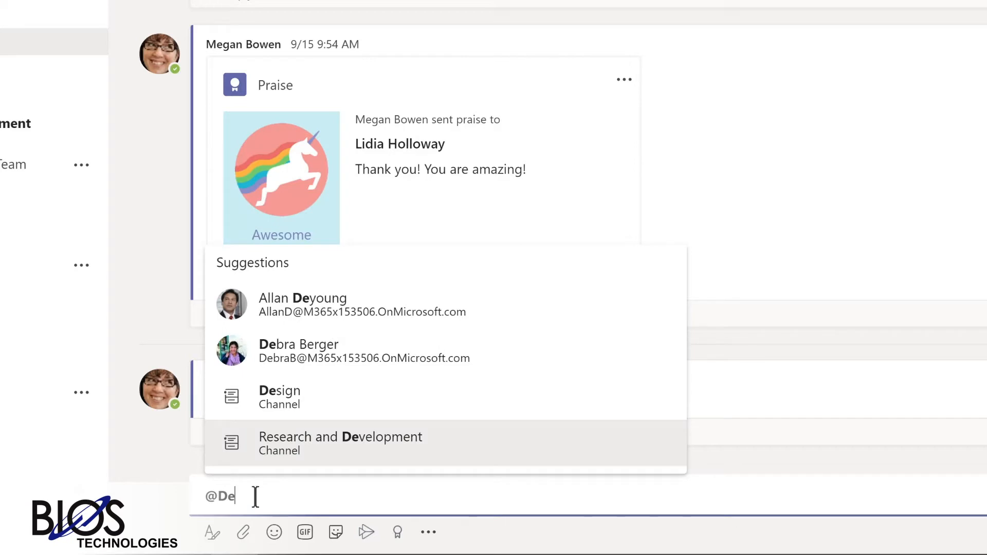
{"action": "left_click", "coordinate": [280, 397]}
{"action": "type", "text": ", I'm so excited about our team retreat tomorrow!"}
{"action": "key", "text": "Return"}
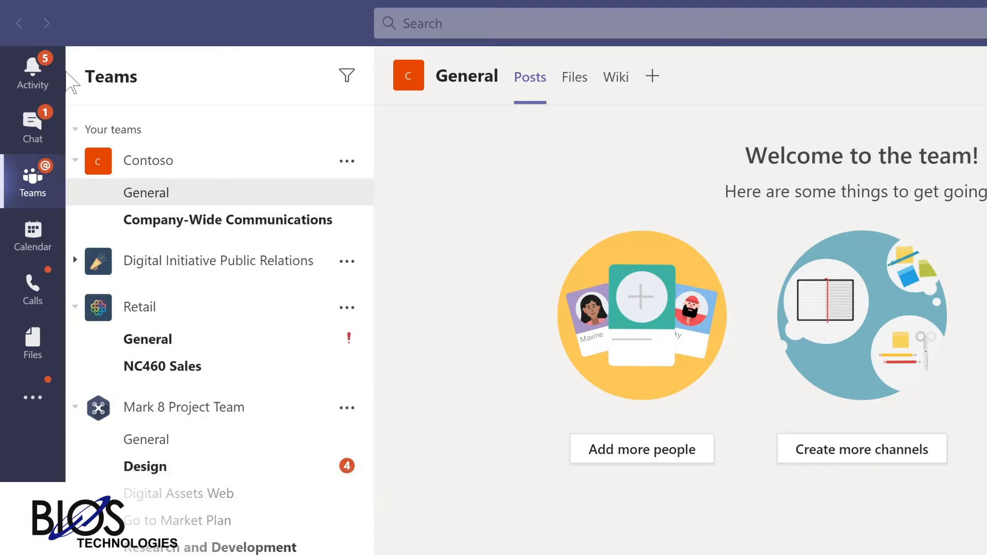
Step: Check the activity feed and reply to the team retreat post with "Yay! I'm looking forward to working with the" plus a Mark 8 Project Team mention
{"action": "left_click", "coordinate": [33, 71]}
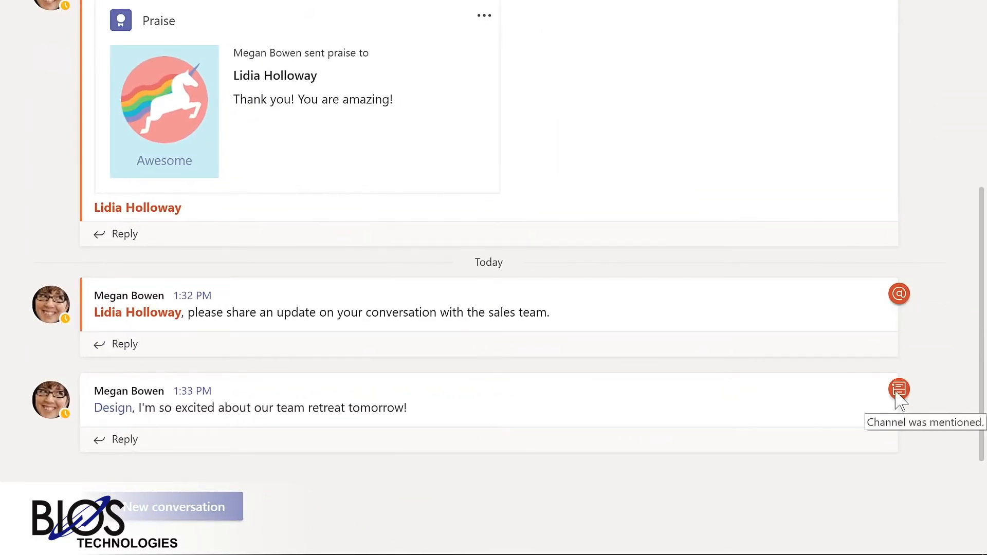
{"action": "left_click", "coordinate": [118, 441]}
{"action": "type", "text": "Ya"}
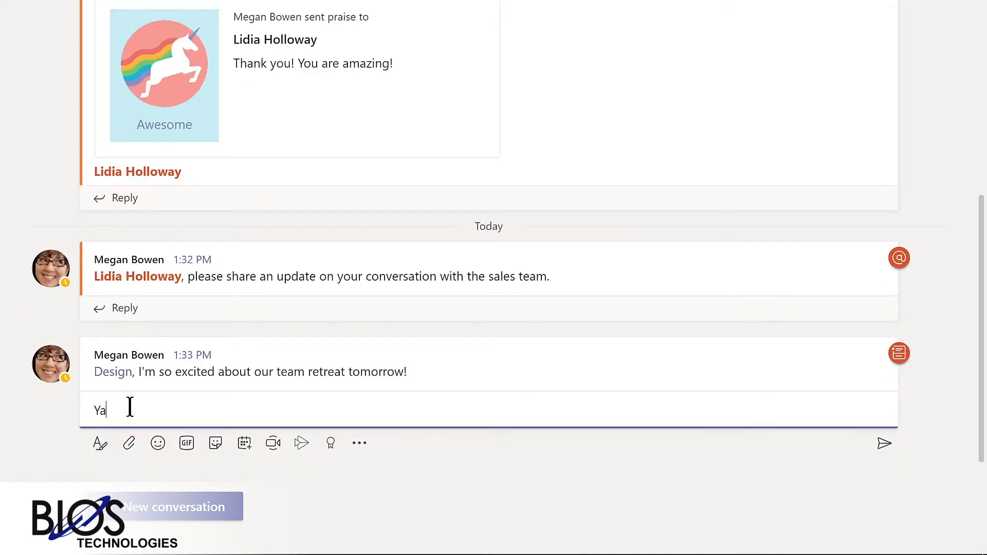
{"action": "type", "text": "y! I'm looking forward to working with the @m"}
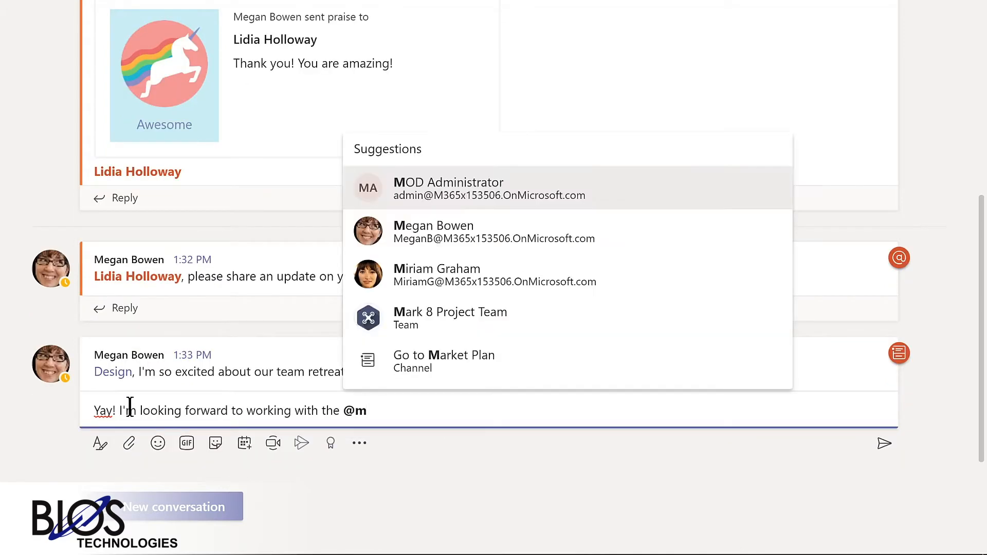
{"action": "left_click", "coordinate": [448, 316]}
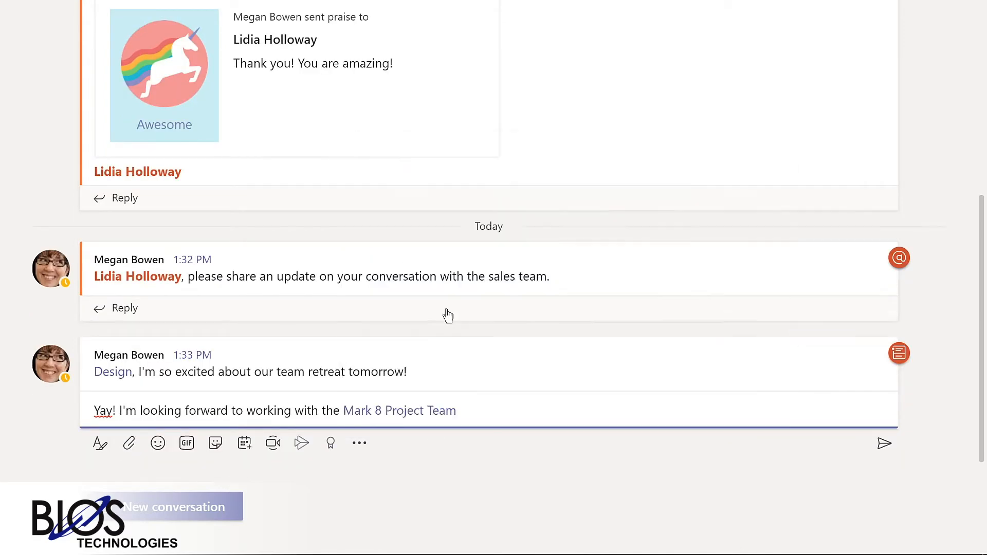
{"action": "key", "text": "Return"}
{"action": "mouse_move", "coordinate": [899, 359]}
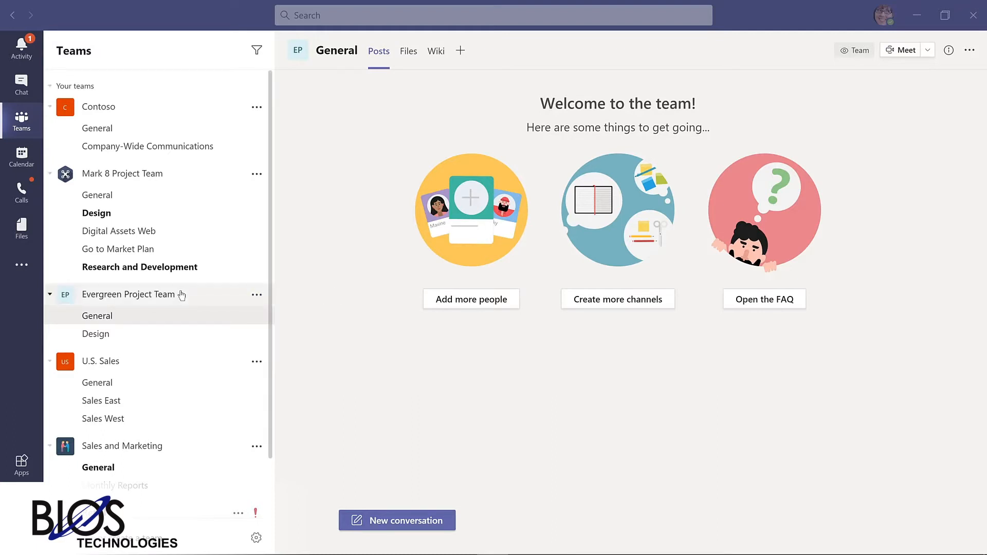
Step: Rename the Evergreen Project Team as Evergreen LMS Project Team
{"action": "left_click", "coordinate": [256, 296]}
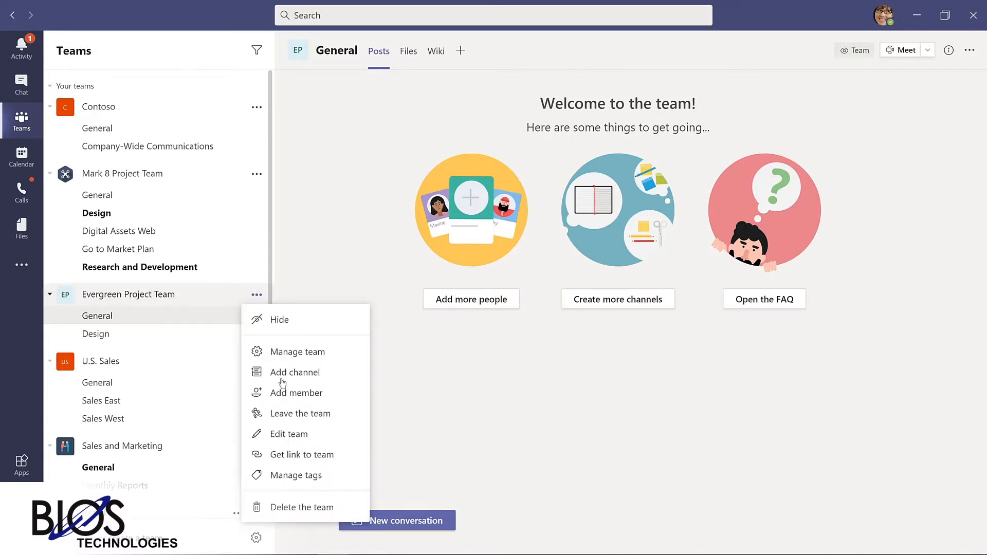
{"action": "left_click", "coordinate": [281, 437]}
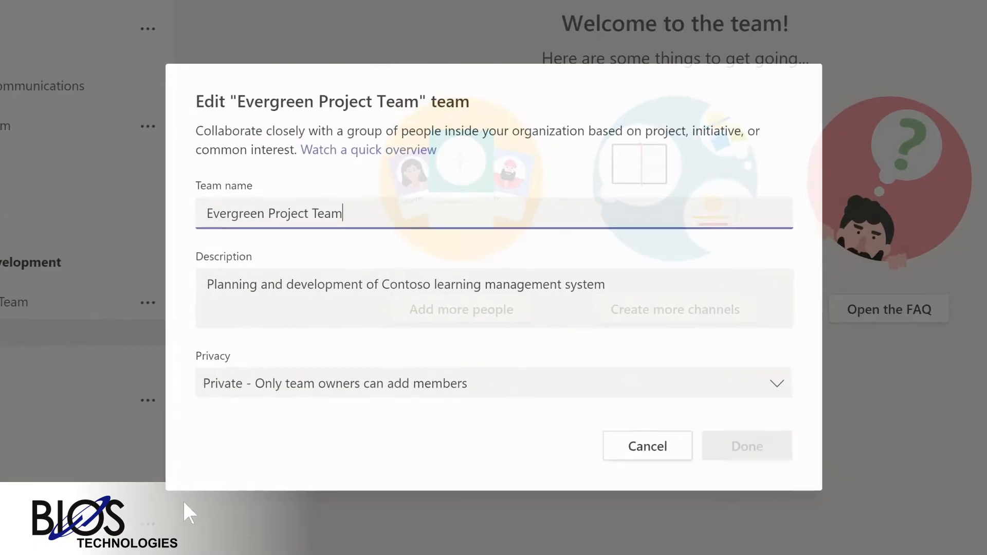
{"action": "left_click", "coordinate": [340, 233]}
{"action": "type", "text": "LMS Project Team"}
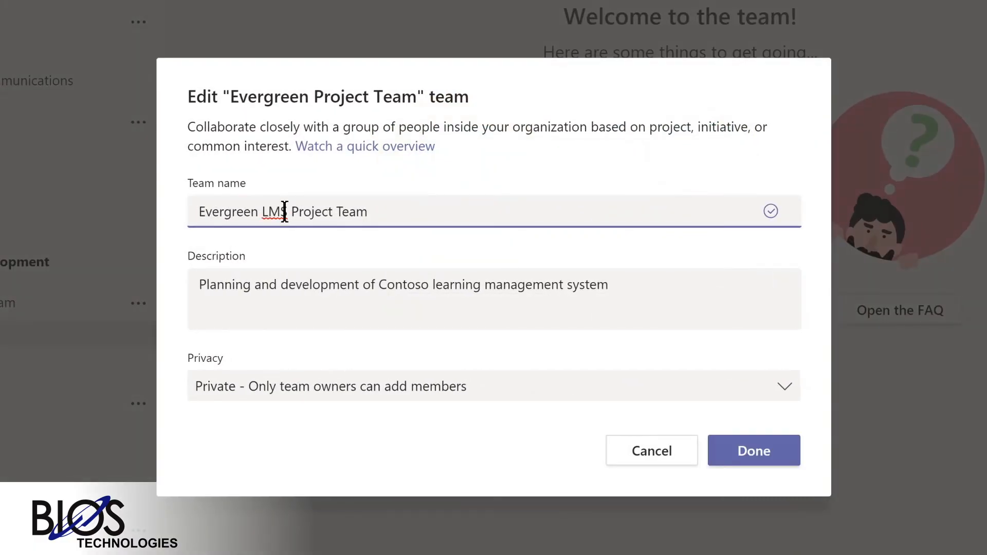
{"action": "left_click", "coordinate": [761, 456]}
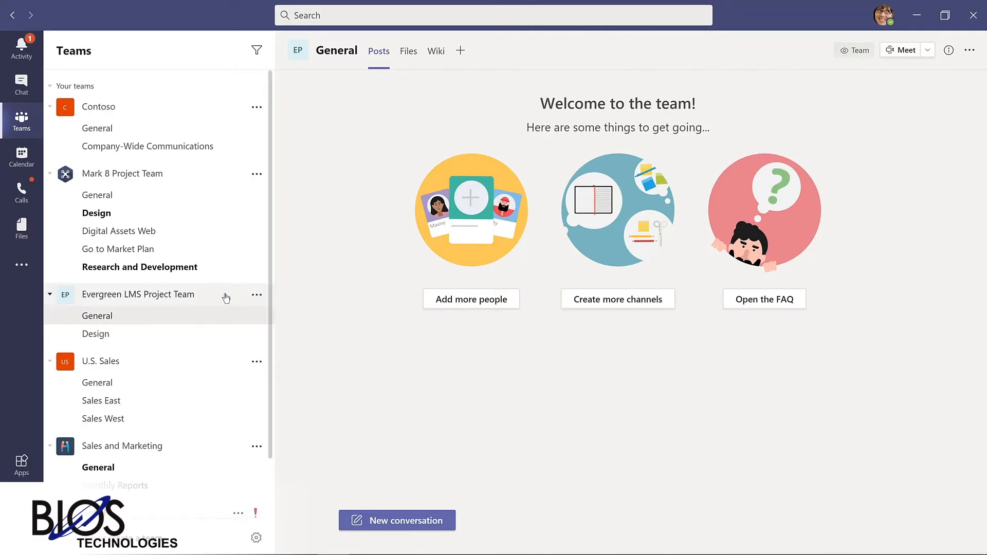
Step: Open management of the Evergreen LMS Project Team and add the suggested product manager as a new member
{"action": "left_click", "coordinate": [257, 296]}
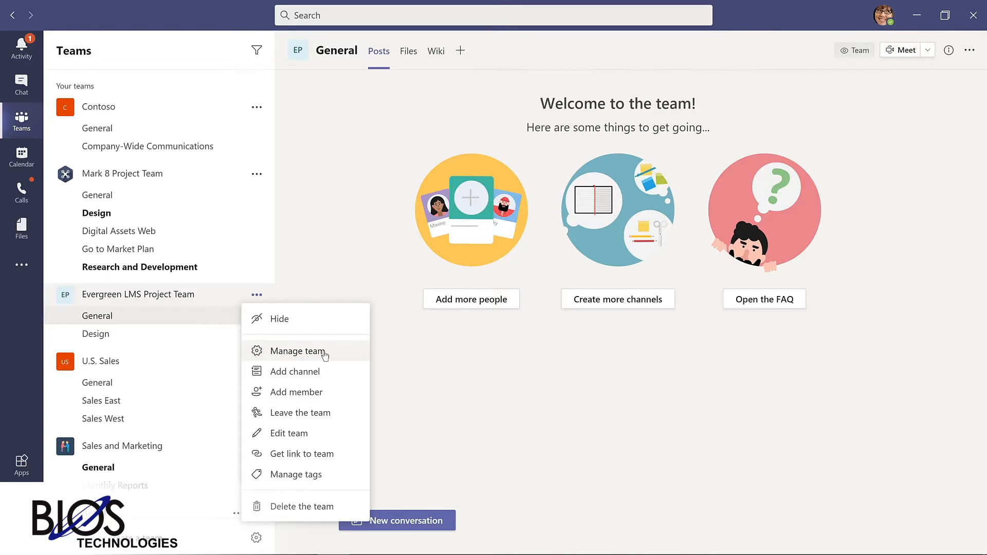
{"action": "left_click", "coordinate": [325, 354]}
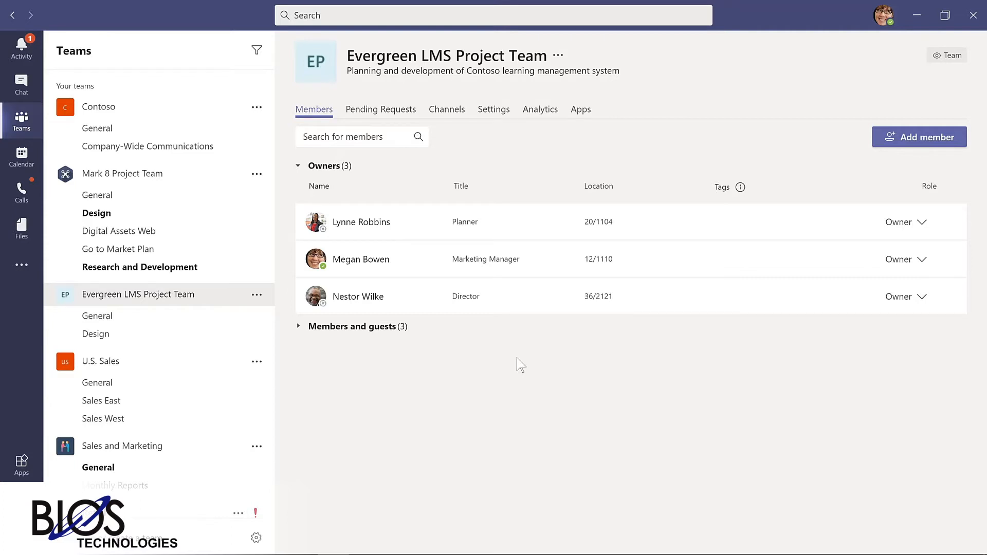
{"action": "left_click", "coordinate": [918, 135]}
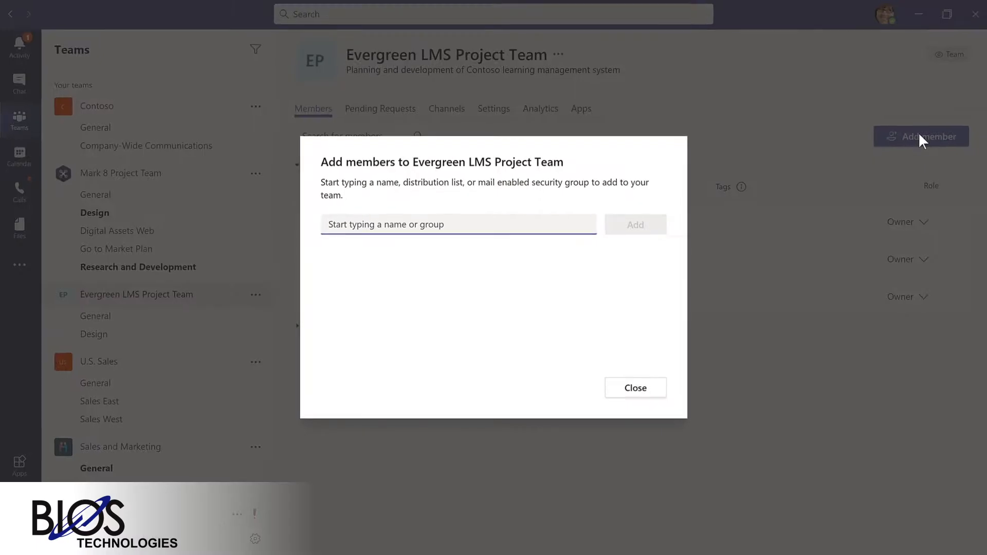
{"action": "type", "text": "l"}
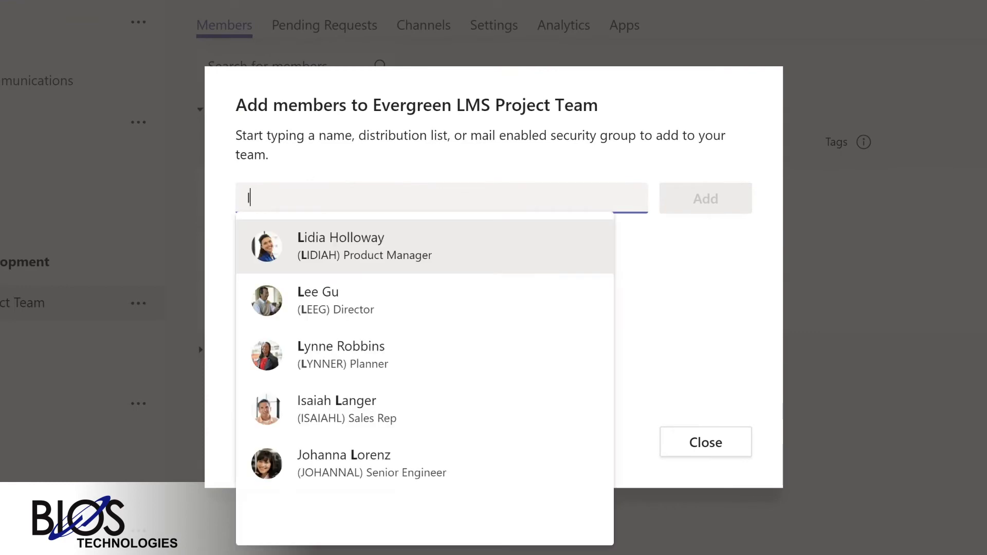
{"action": "type", "text": "id"}
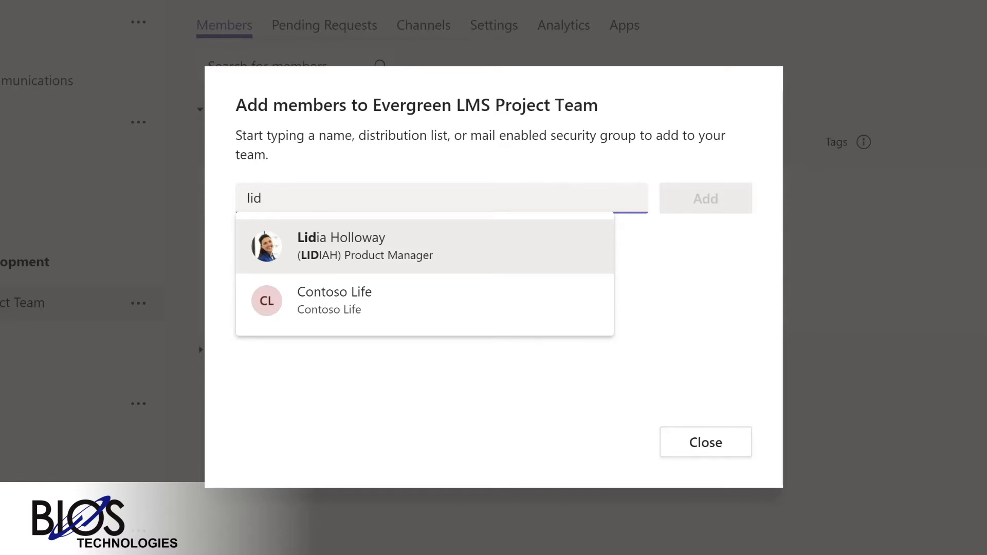
{"action": "left_click", "coordinate": [361, 246]}
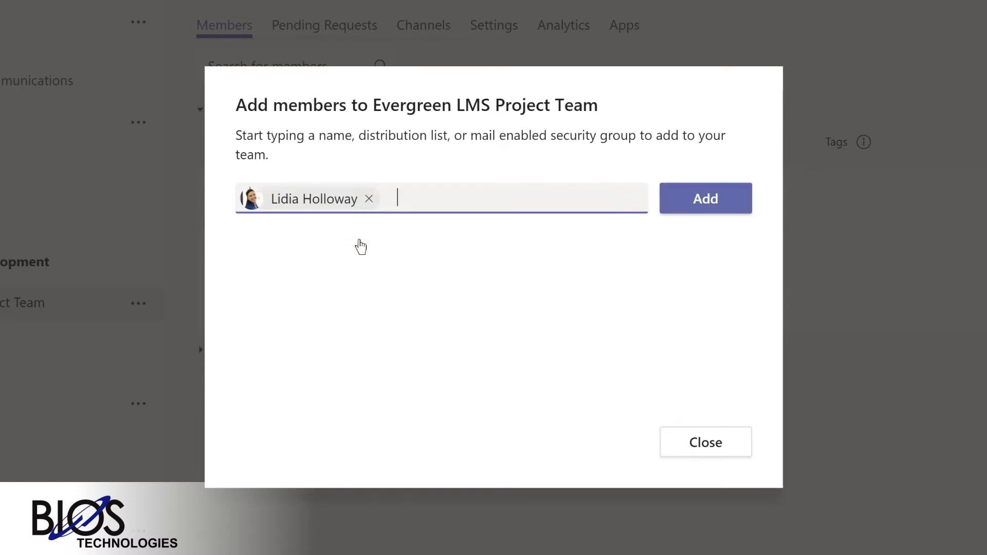
{"action": "left_click", "coordinate": [695, 204]}
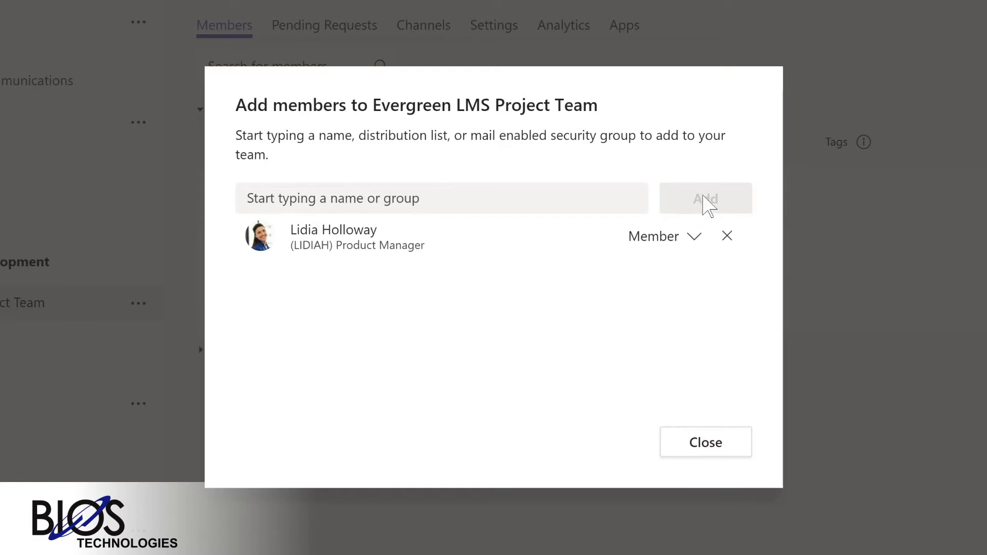
Step: Set the newly added product manager's role to Owner and finish adding members
{"action": "left_click", "coordinate": [694, 237]}
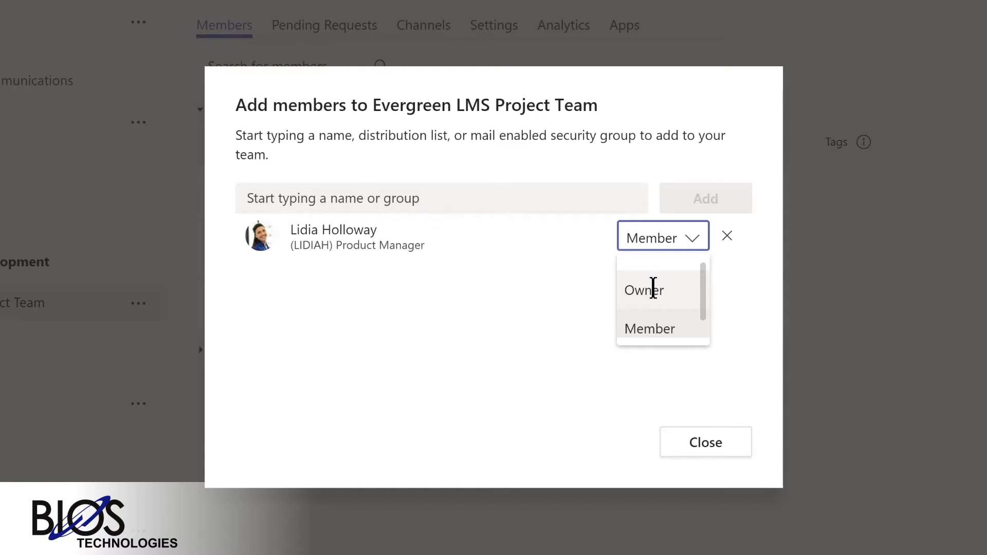
{"action": "left_click", "coordinate": [653, 288]}
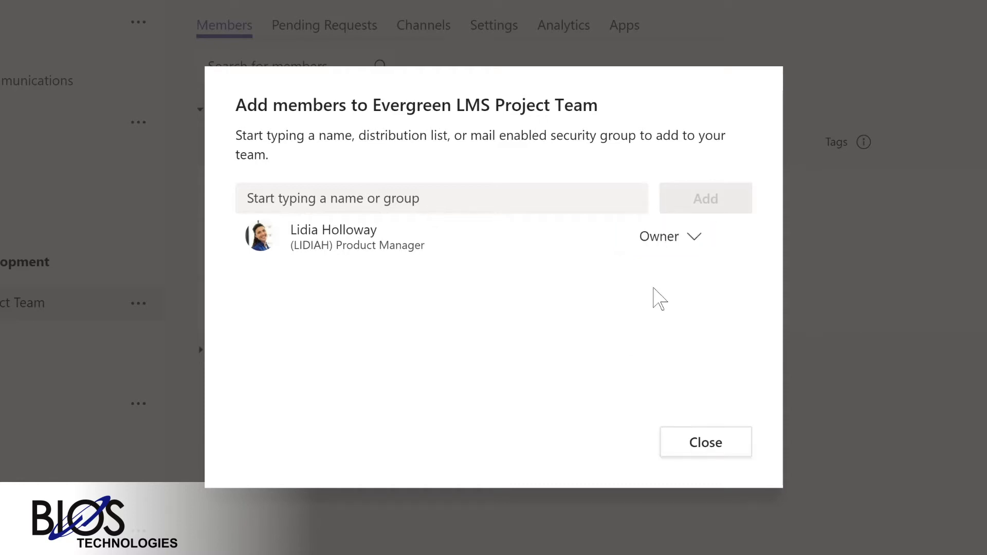
{"action": "left_click", "coordinate": [704, 445]}
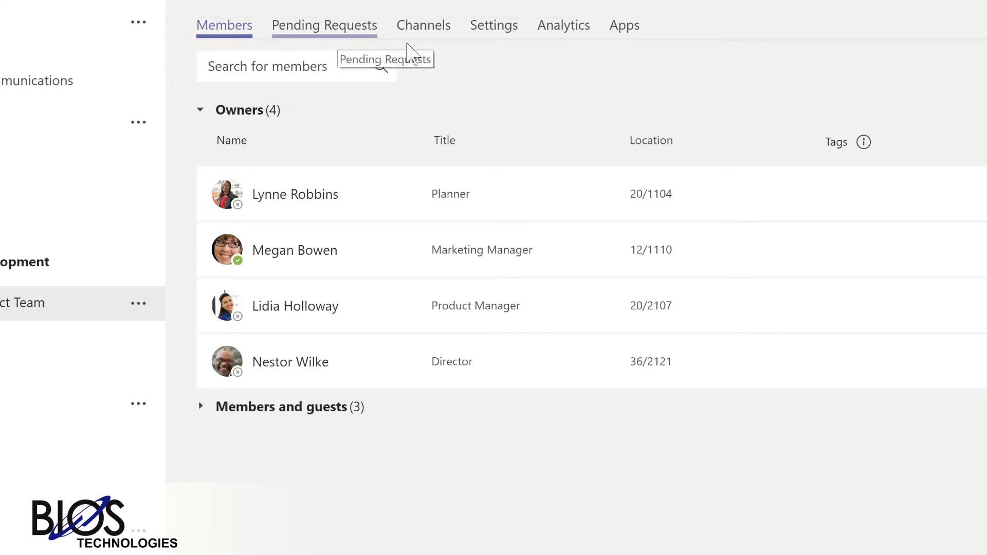
Step: Look over the team's channels, and in the team settings upload and save the round green forest image as the team picture
{"action": "left_click", "coordinate": [421, 29]}
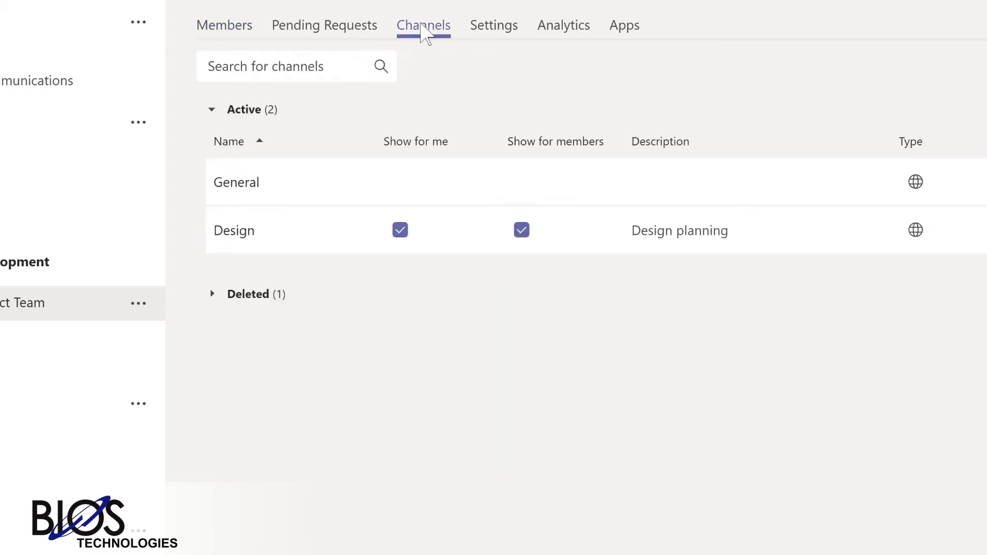
{"action": "left_click", "coordinate": [488, 29]}
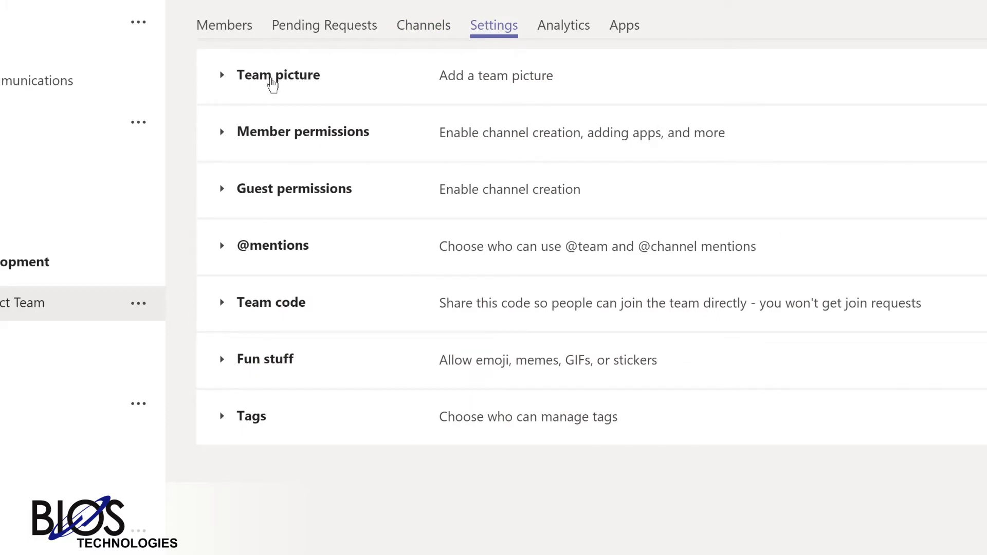
{"action": "left_click", "coordinate": [272, 82]}
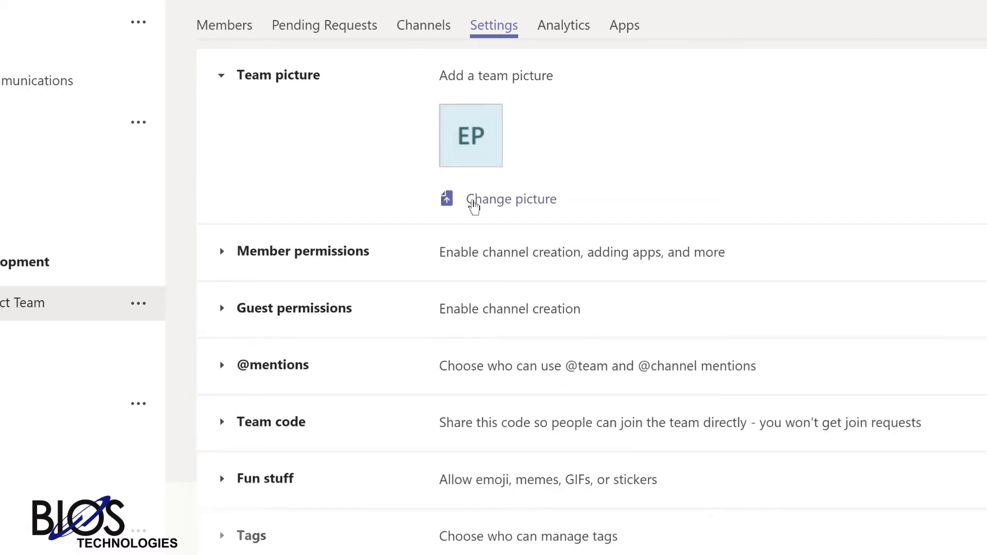
{"action": "left_click", "coordinate": [474, 206]}
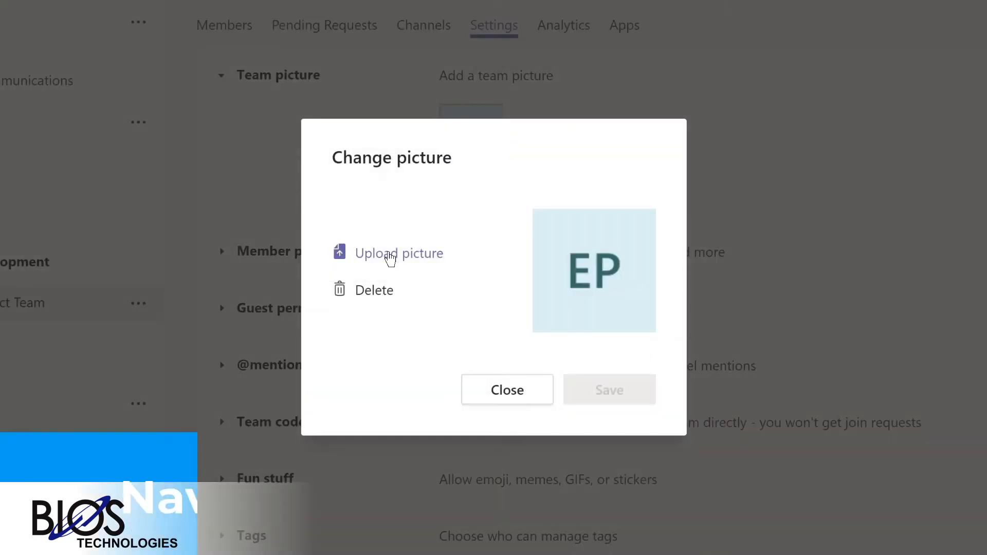
{"action": "left_click", "coordinate": [390, 255]}
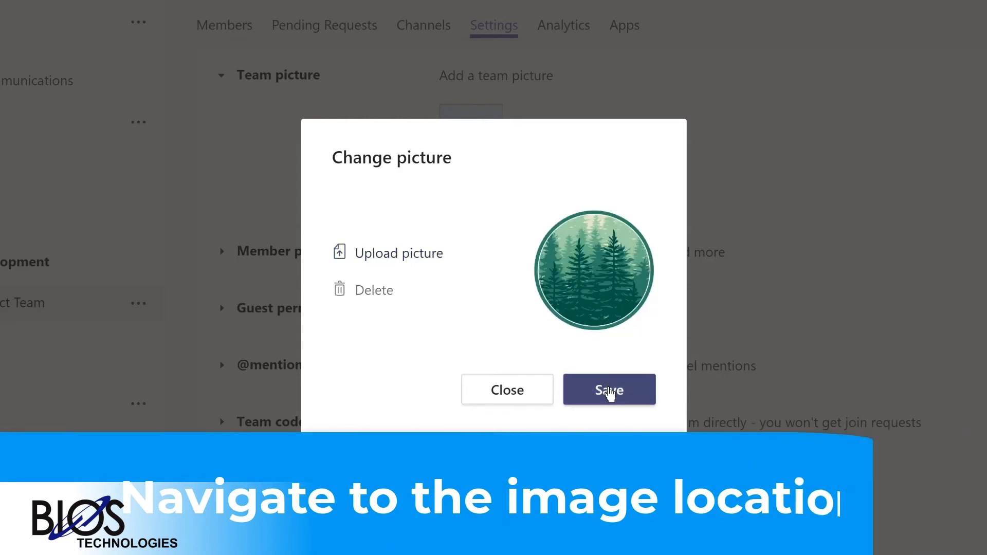
{"action": "left_click", "coordinate": [609, 391]}
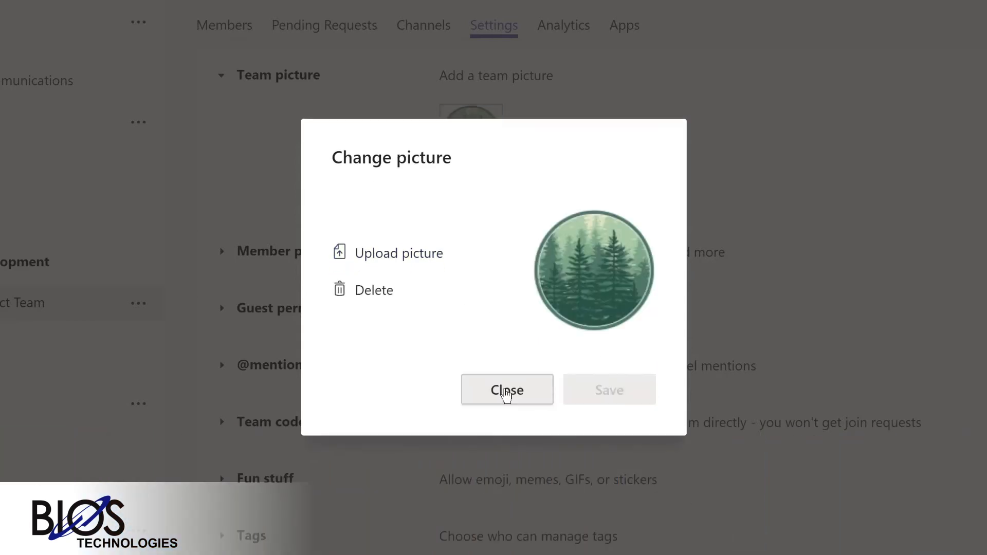
{"action": "left_click", "coordinate": [507, 391]}
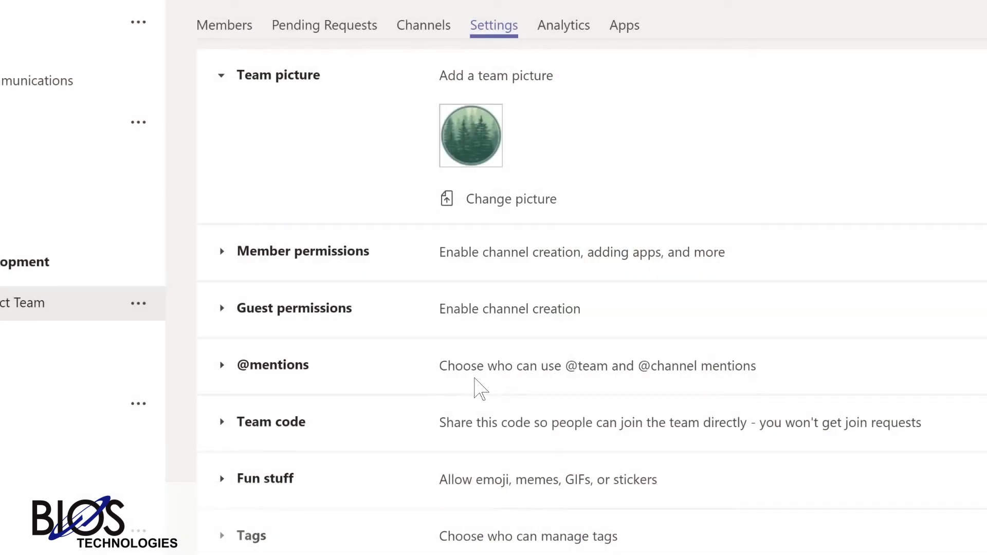
{"action": "left_click", "coordinate": [265, 369]}
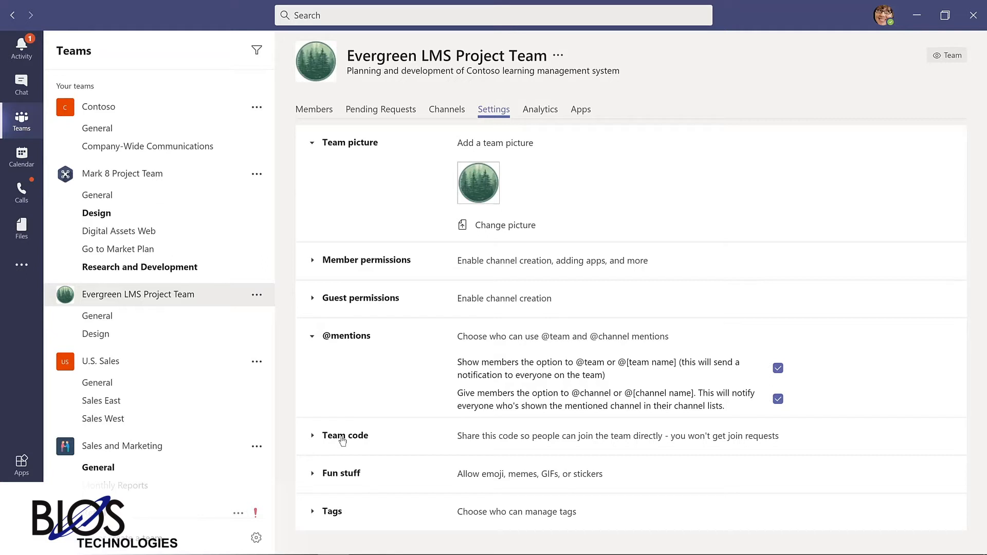
{"action": "left_click", "coordinate": [345, 475]}
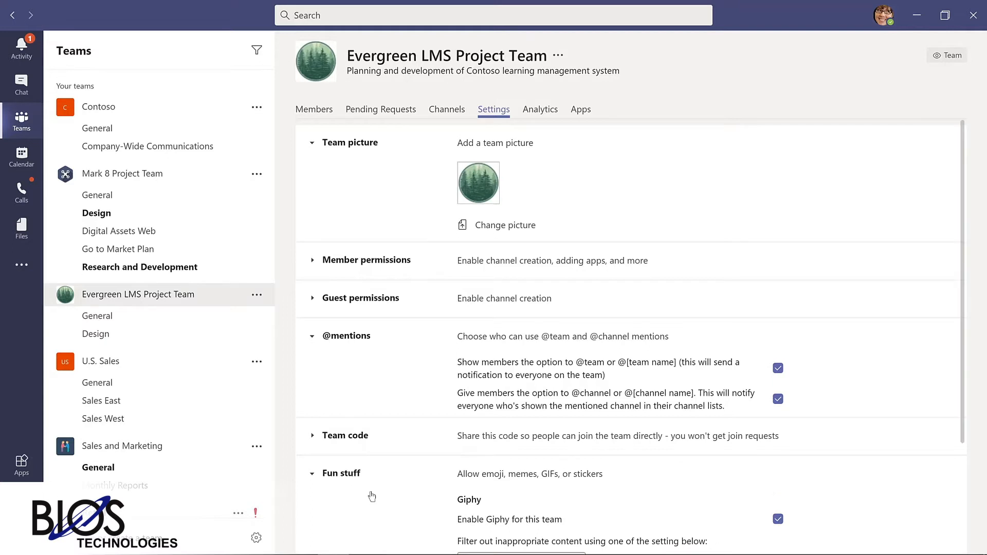
{"action": "scroll", "coordinate": [373, 496], "scroll_direction": "down", "scroll_amount": 2}
{"action": "scroll", "coordinate": [371, 483], "scroll_direction": "down", "scroll_amount": 2}
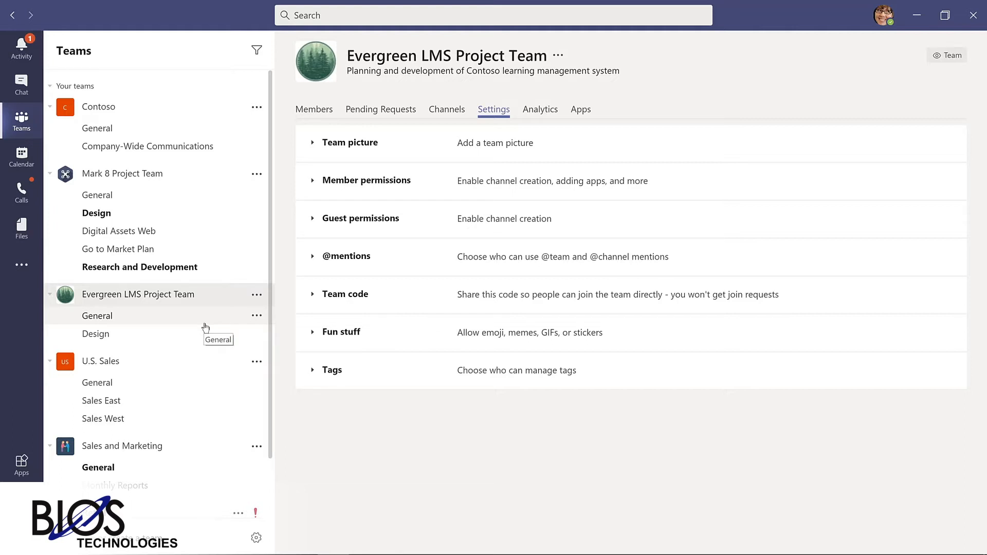
Step: Hide the Retail team from the list of teams
{"action": "scroll", "coordinate": [238, 439], "scroll_direction": "down", "scroll_amount": 2}
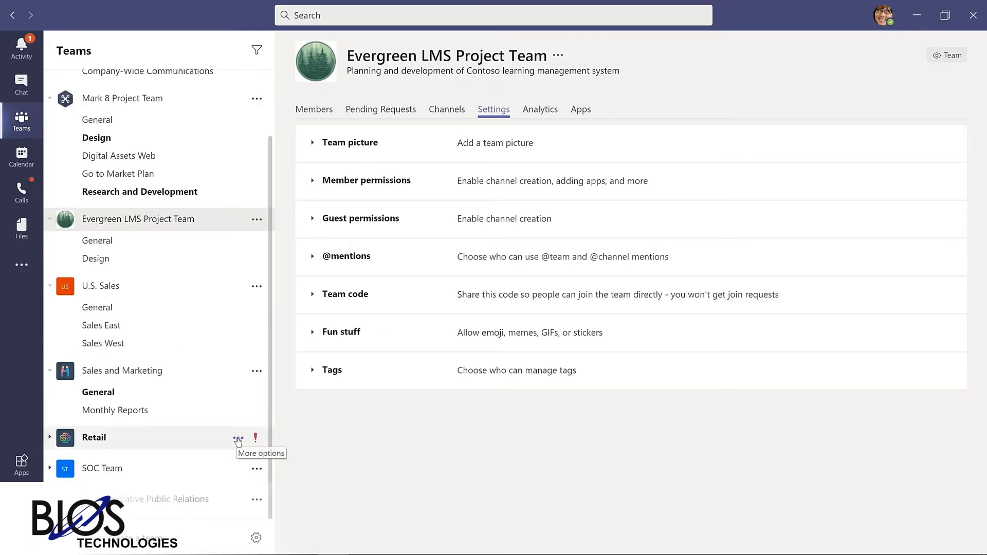
{"action": "left_click", "coordinate": [238, 439]}
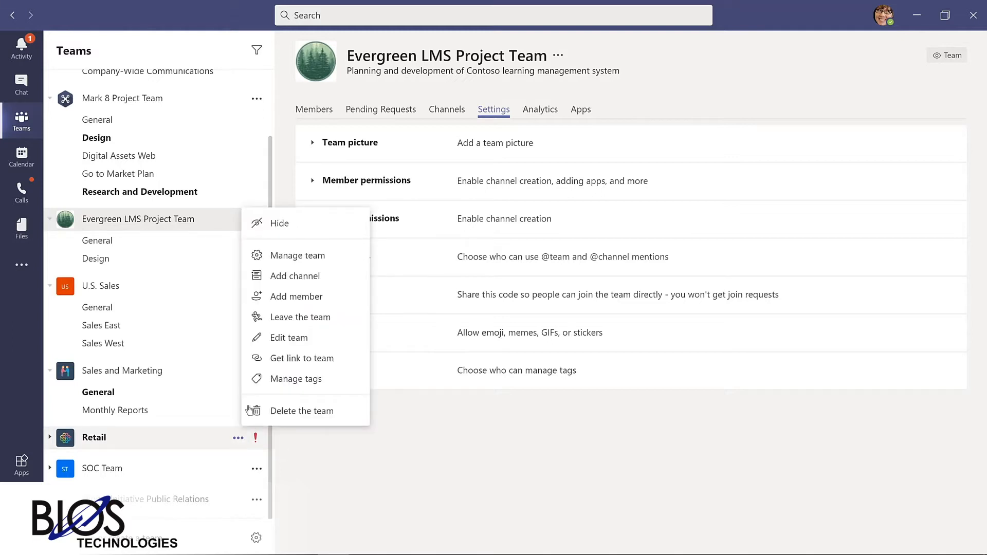
{"action": "left_click", "coordinate": [278, 224]}
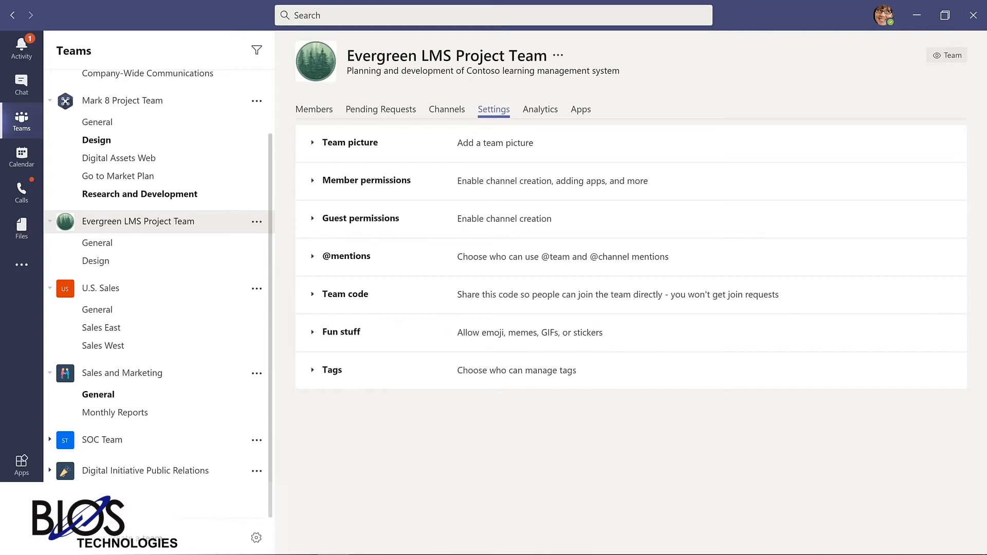
Step: Show the hidden Retail team in the main team list again
{"action": "left_click", "coordinate": [78, 509]}
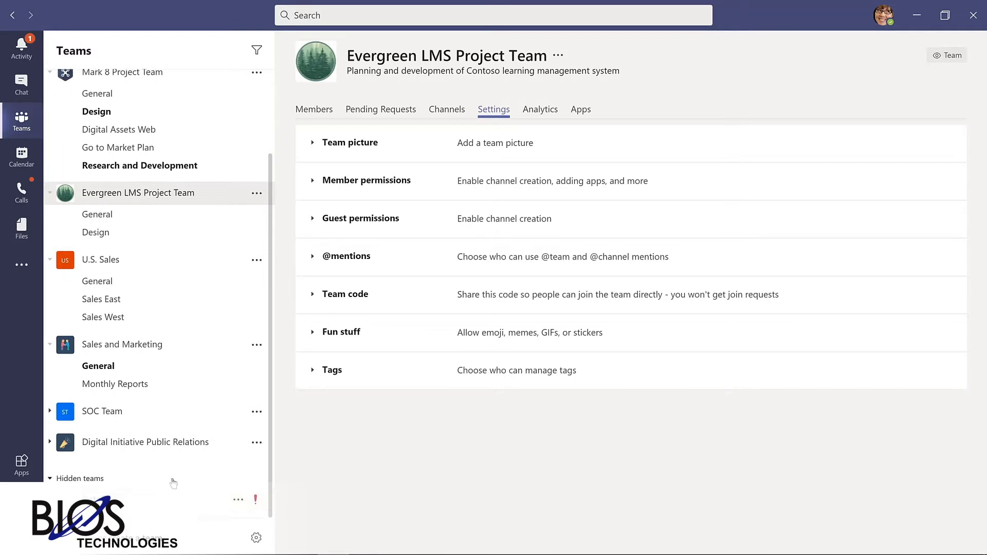
{"action": "left_click", "coordinate": [239, 502]}
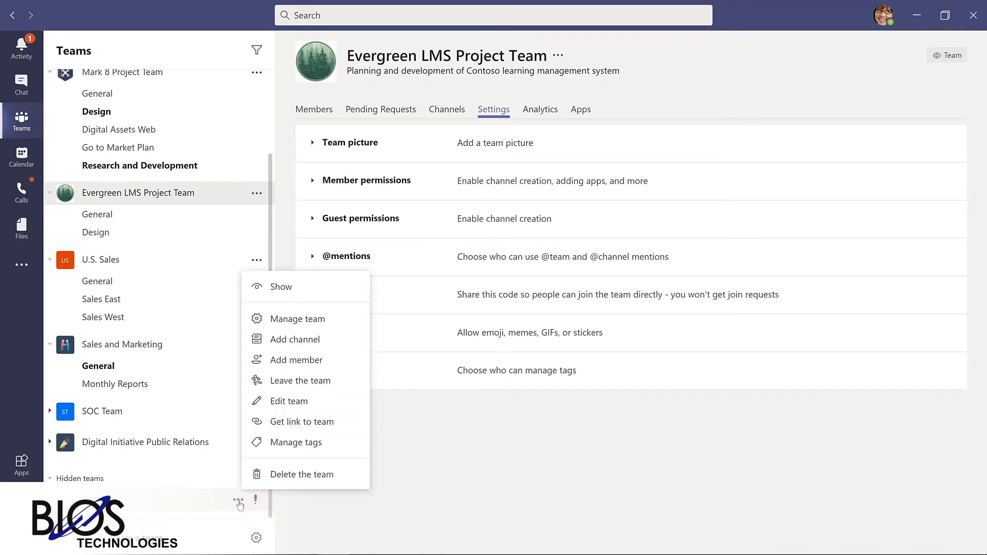
{"action": "left_click", "coordinate": [280, 287]}
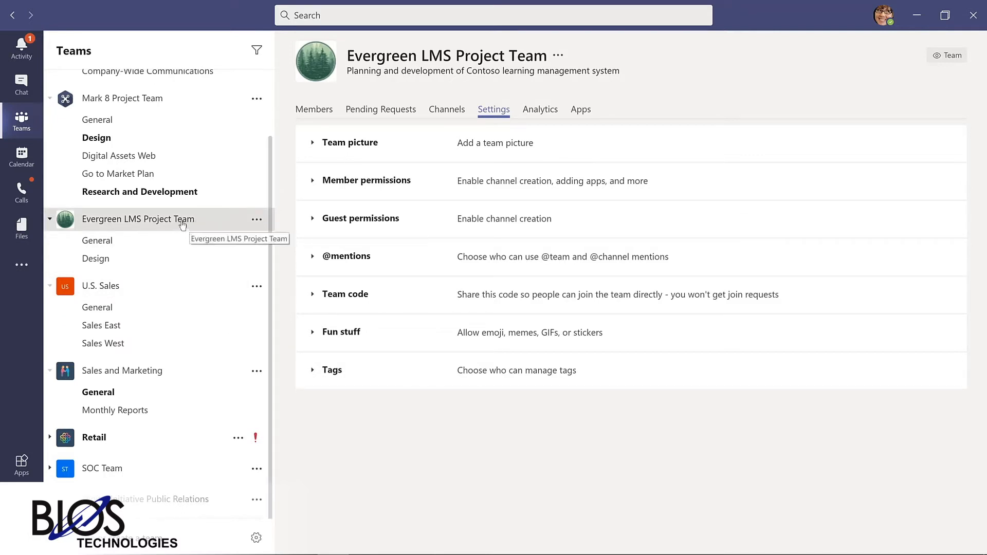
Step: Move the Evergreen LMS Project Team above the Mark 8 Project Team in the team list
{"action": "left_click_drag", "start_coordinate": [183, 224], "coordinate": [174, 121]}
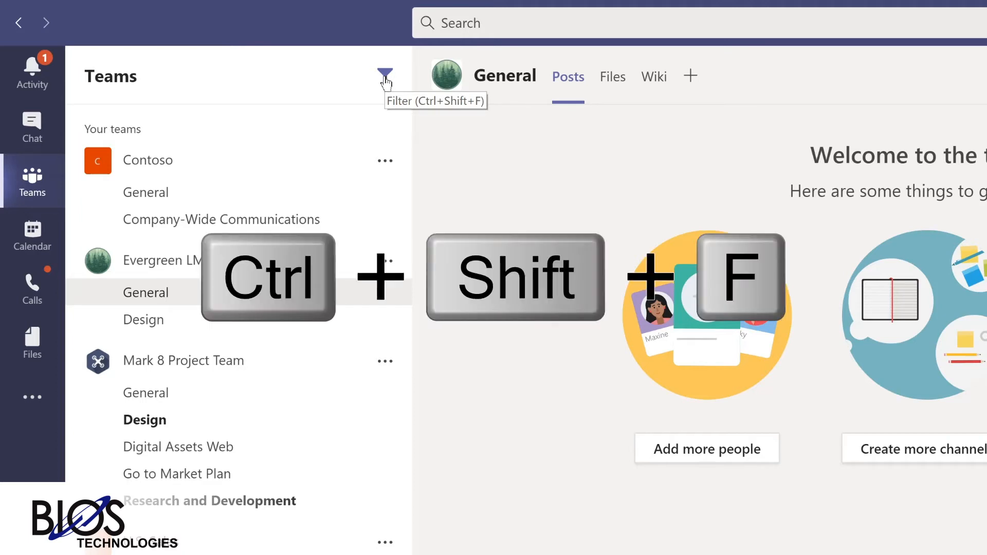
Step: Filter the team list by "marketing", and replace the filter text with "project"
{"action": "key", "text": "ctrl+shift+f"}
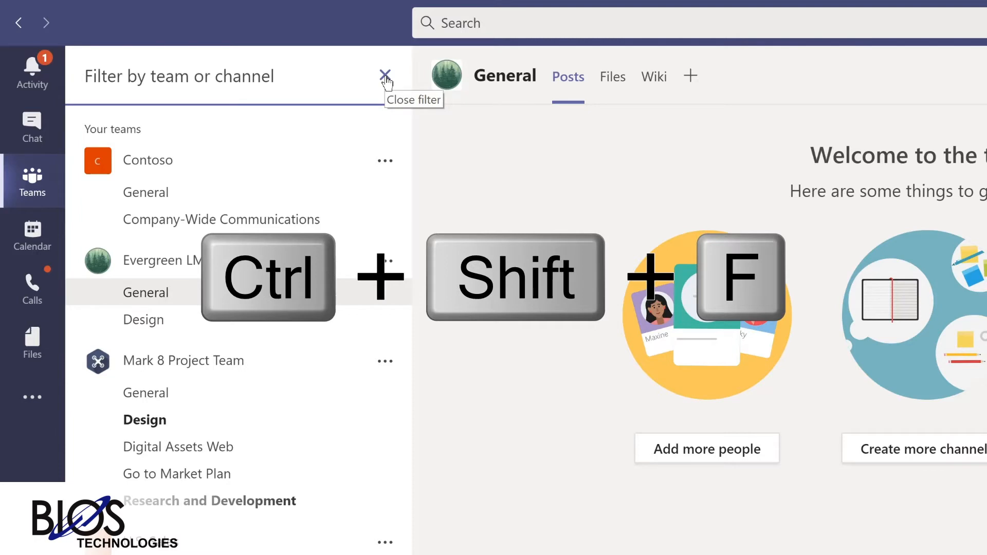
{"action": "type", "text": "marketing"}
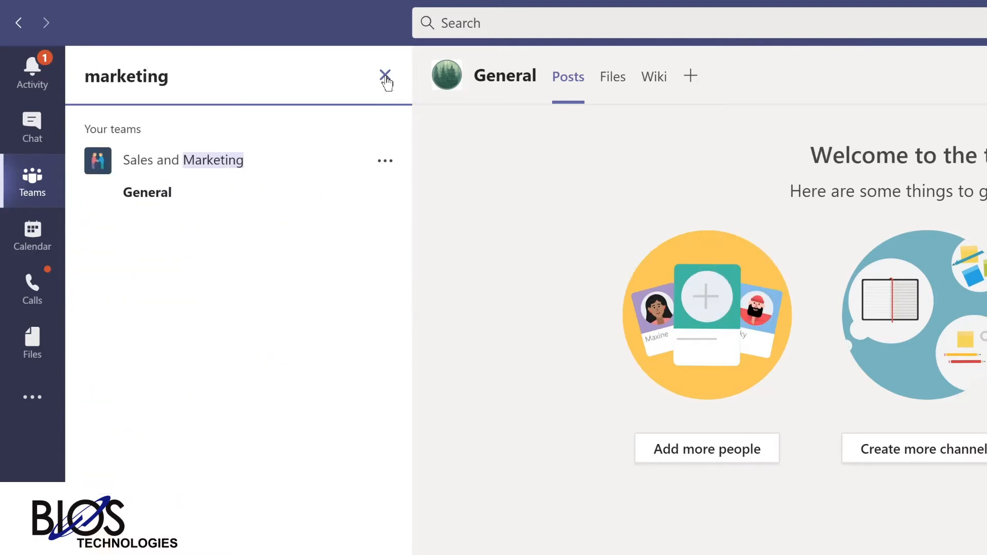
{"action": "key", "text": "ctrl+a"}
{"action": "type", "text": "proj"}
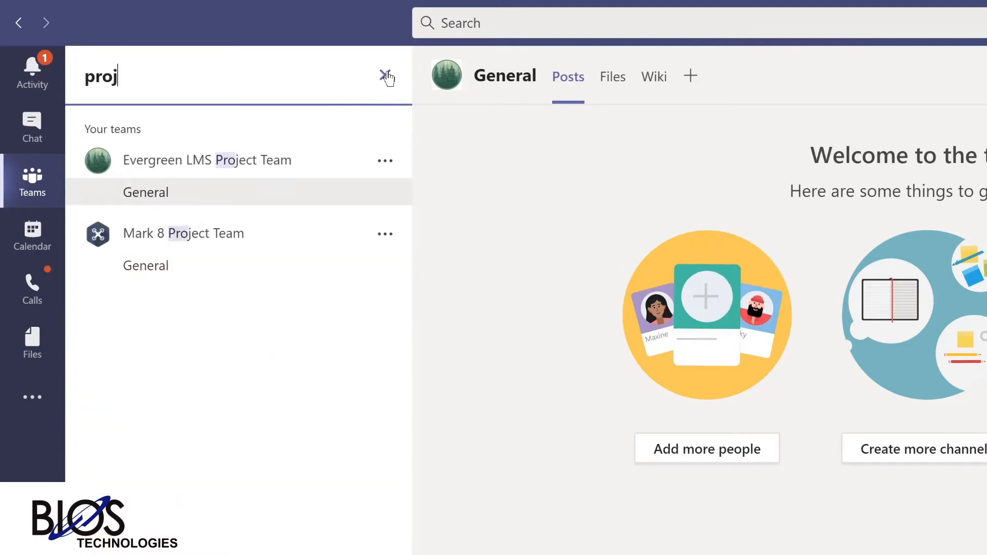
{"action": "type", "text": "ect"}
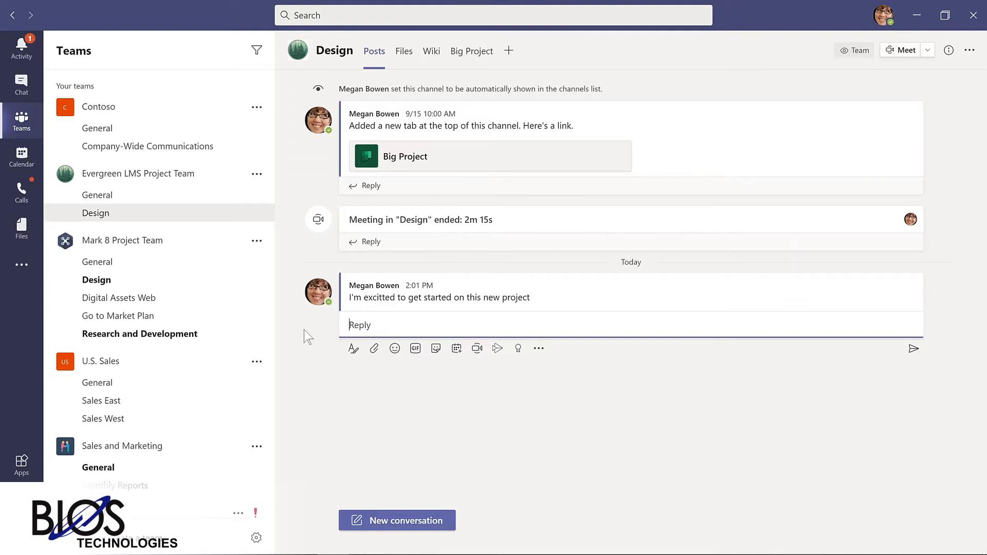
Step: Open the latest post in the Evergreen LMS Project Team's Design channel for editing and correct "excitted" to "excited"
{"action": "mouse_move", "coordinate": [404, 300]}
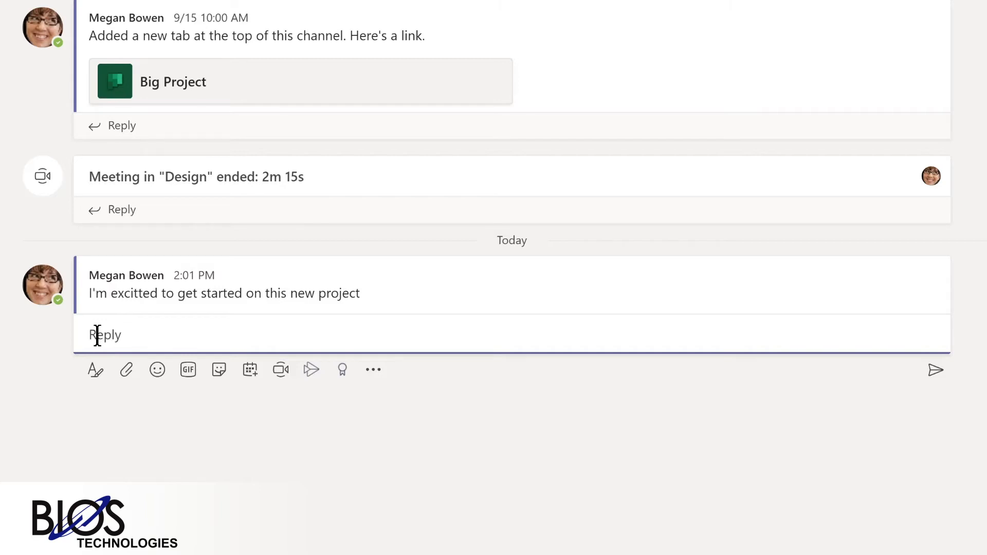
{"action": "left_click", "coordinate": [326, 287]}
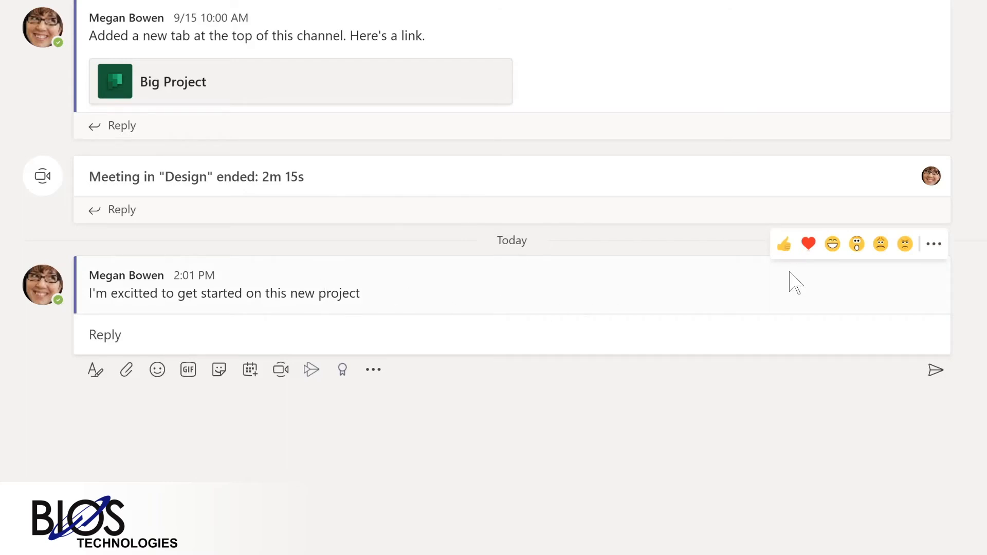
{"action": "left_click", "coordinate": [934, 246]}
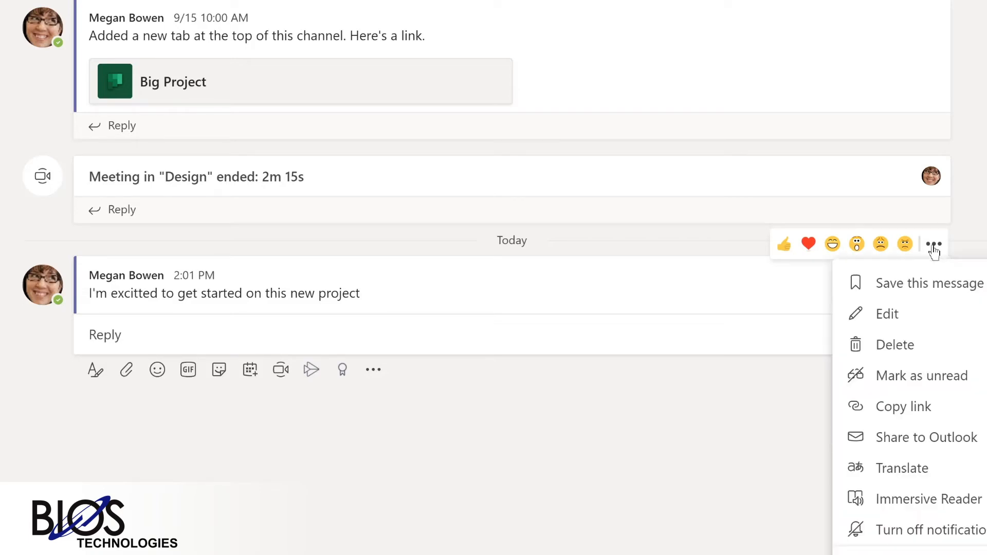
{"action": "left_click", "coordinate": [915, 315]}
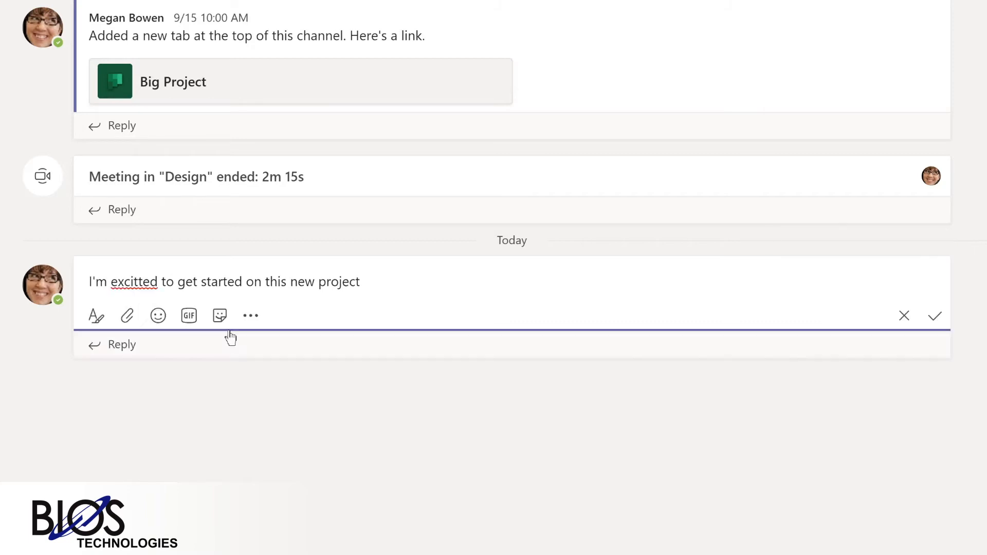
{"action": "left_click", "coordinate": [135, 282]}
{"action": "key", "text": "BackSpace"}
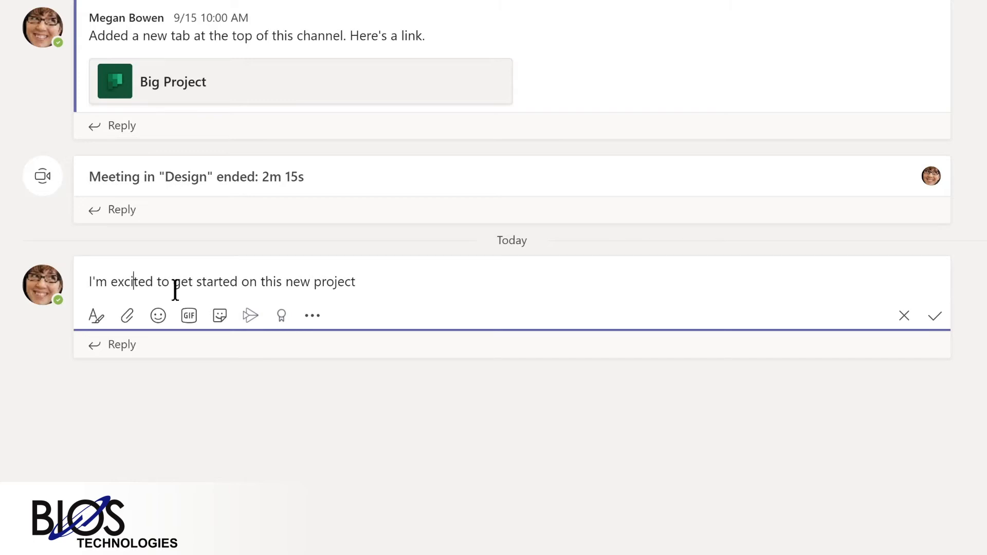
Step: Insert a mention of the Design channel at the beginning of the message being edited
{"action": "key", "text": "Home"}
{"action": "type", "text": "@"}
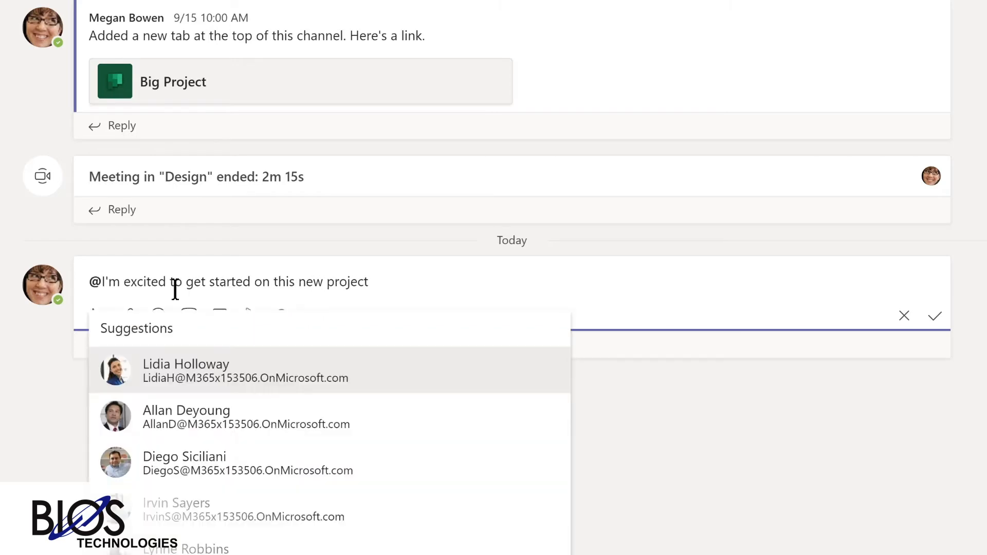
{"action": "type", "text": "de"}
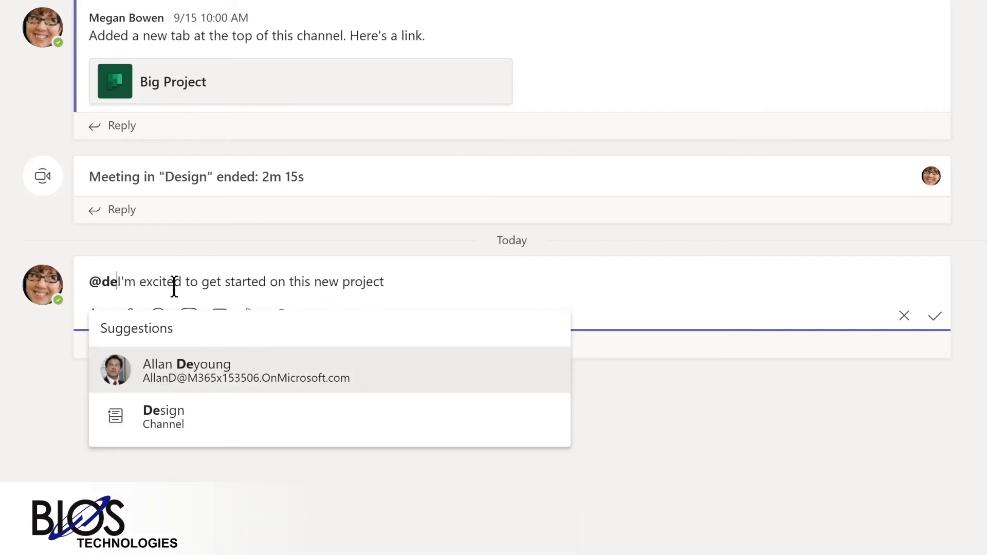
{"action": "left_click", "coordinate": [154, 412]}
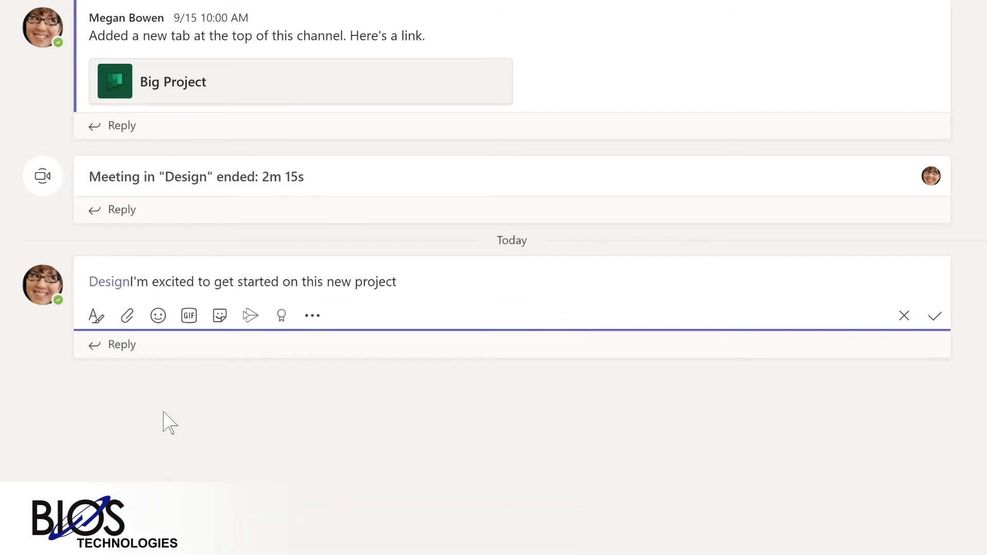
Step: Add a comma after the Design mention, insert "LMS" before "project", end the message with "!" and save the edit
{"action": "left_click", "coordinate": [359, 283]}
{"action": "type", "text": "LMS"}
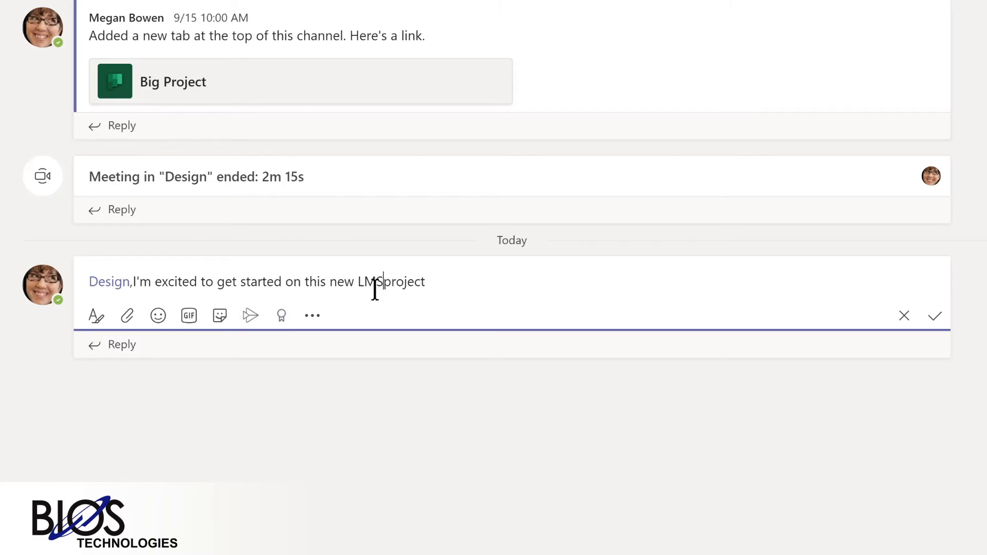
{"action": "key", "text": "End"}
{"action": "type", "text": "!"}
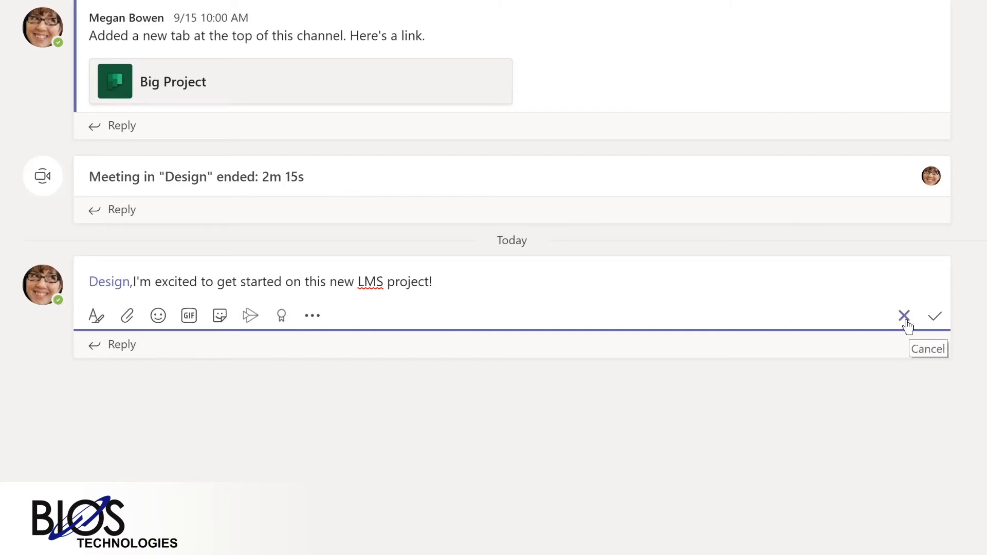
{"action": "left_click", "coordinate": [936, 321]}
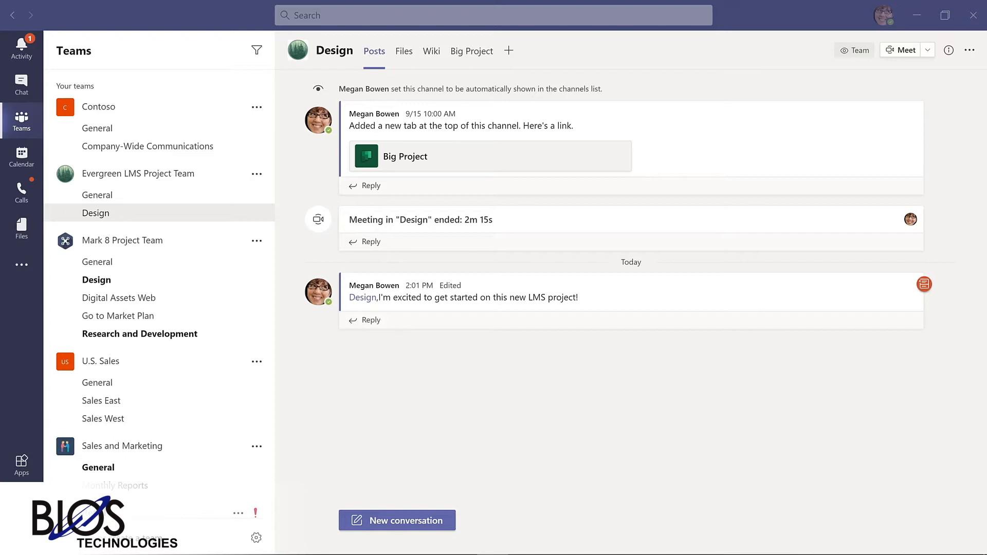
Step: Create a private channel named "Budget and Financials" in the Evergreen LMS Project Team
{"action": "left_click", "coordinate": [257, 176]}
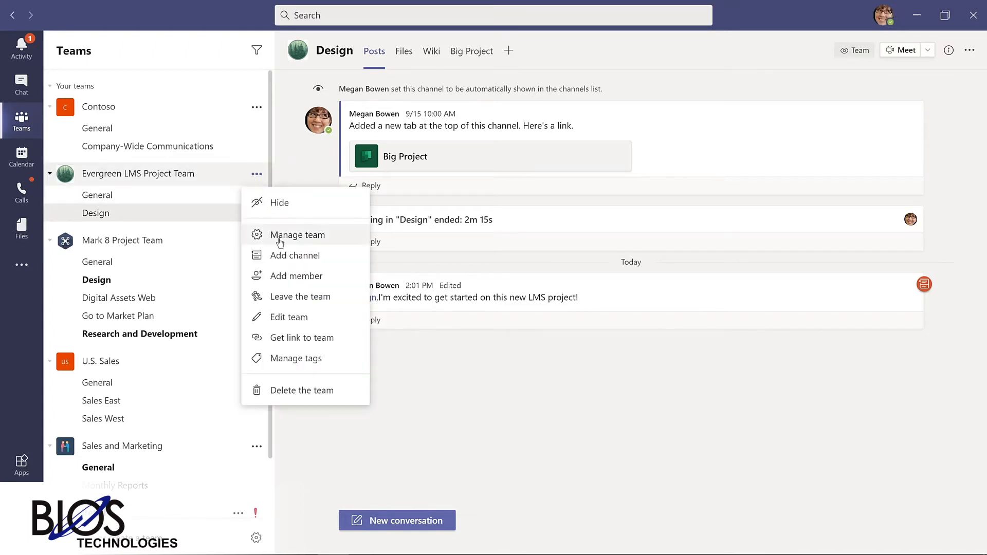
{"action": "left_click", "coordinate": [286, 257]}
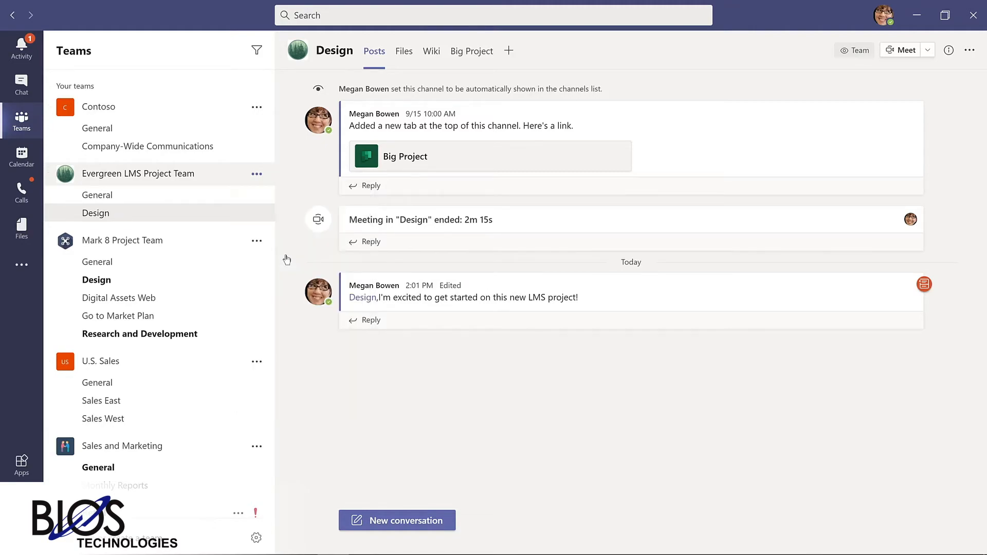
{"action": "type", "text": "Budget and Financials"}
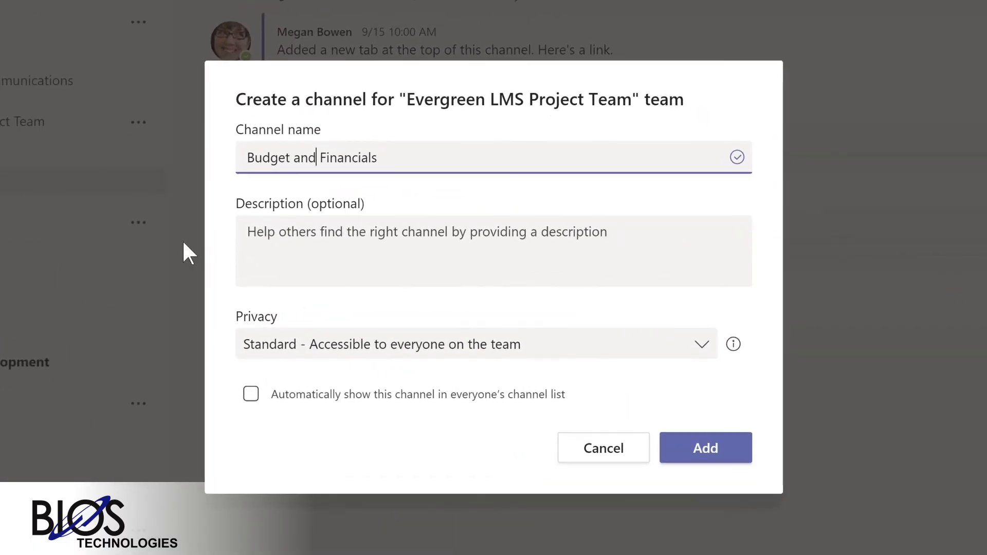
{"action": "key", "text": "ctrl+Left"}
{"action": "key", "text": "Left"}
{"action": "left_click", "coordinate": [701, 346]}
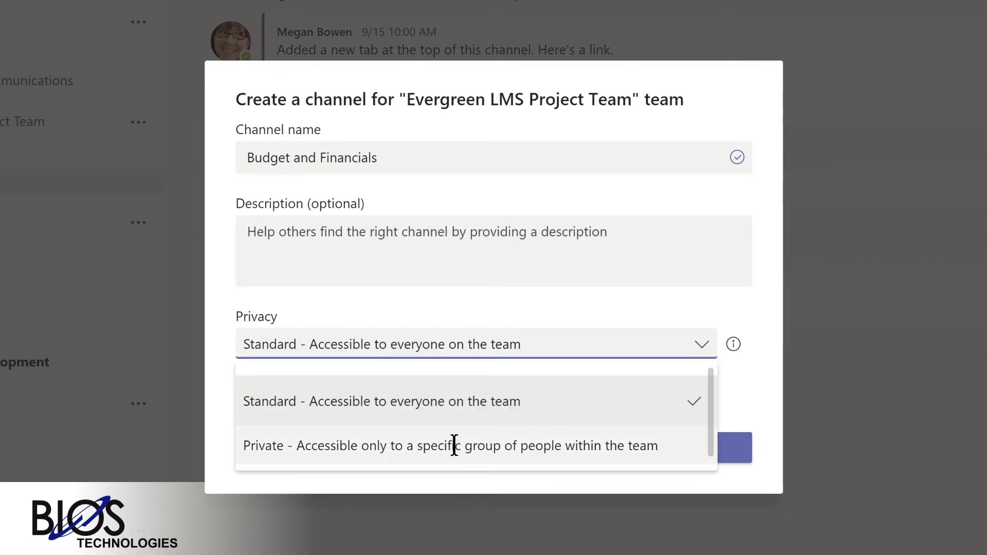
{"action": "left_click", "coordinate": [454, 445]}
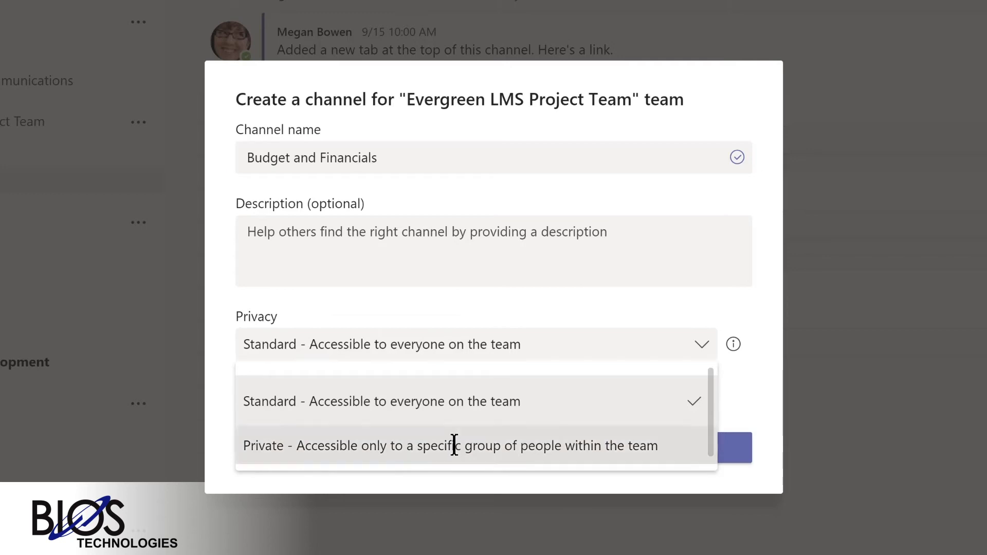
{"action": "left_click", "coordinate": [690, 456]}
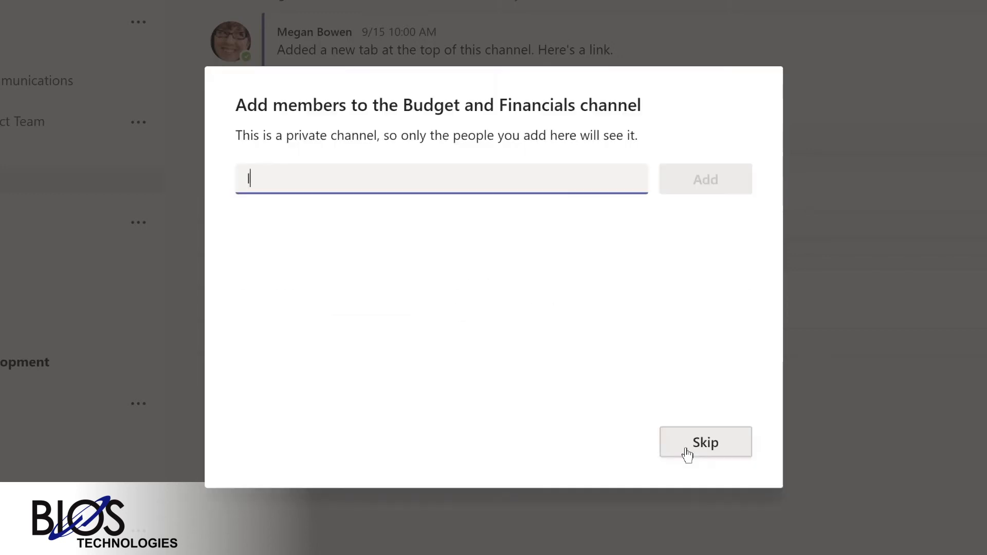
Step: Add two people, a product manager and a director, to the Budget and Financials channel and make both of them owners
{"action": "type", "text": "lidia"}
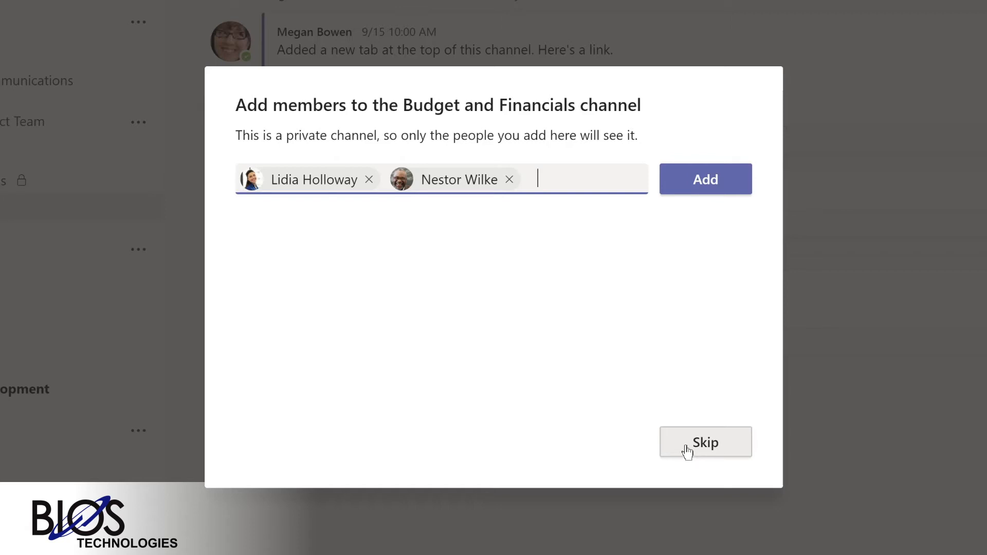
{"action": "left_click", "coordinate": [694, 185]}
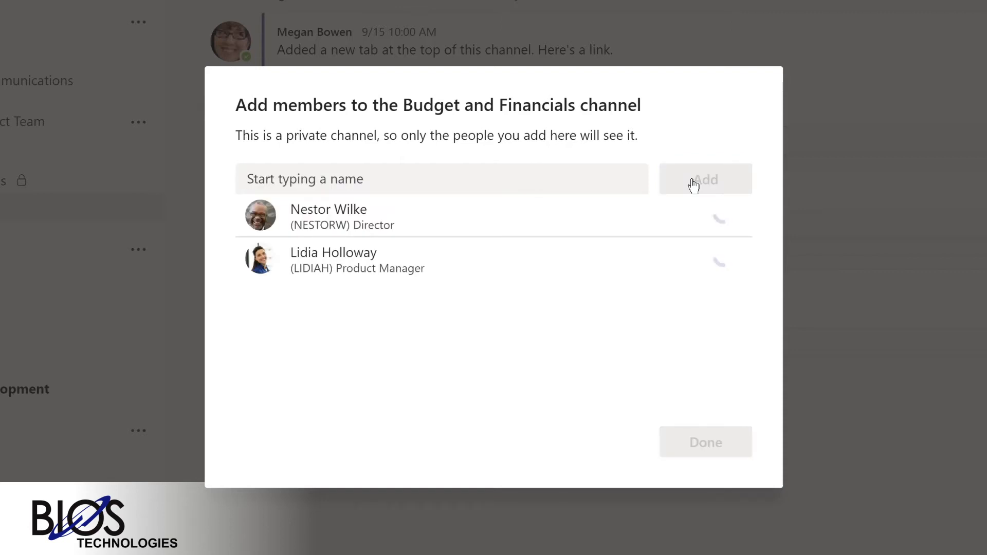
{"action": "left_click", "coordinate": [693, 219]}
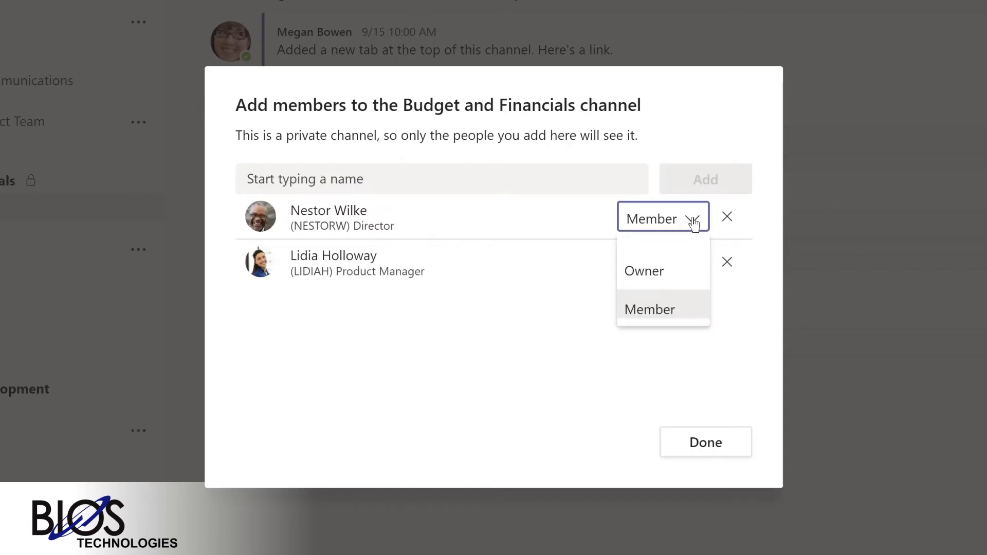
{"action": "left_click", "coordinate": [660, 265]}
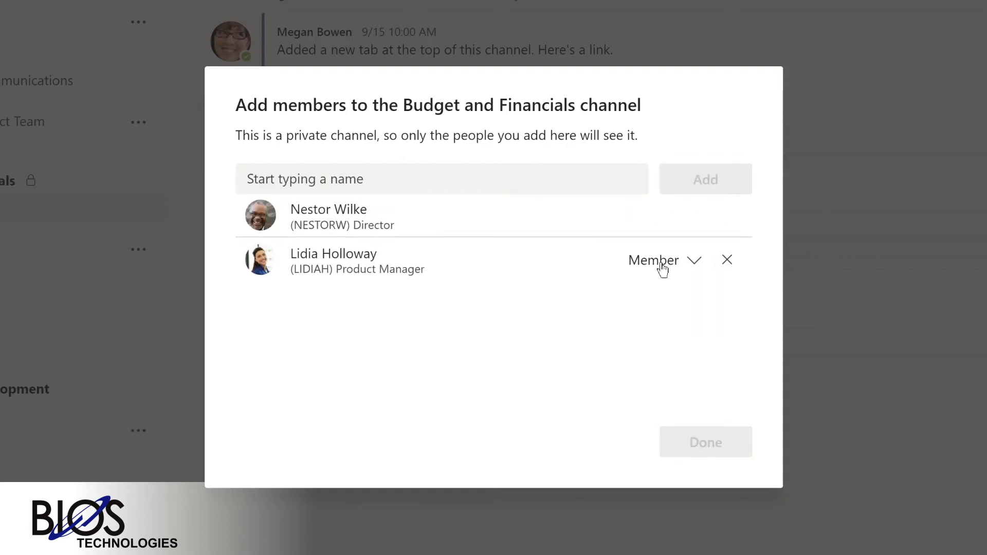
{"action": "left_click", "coordinate": [692, 265]}
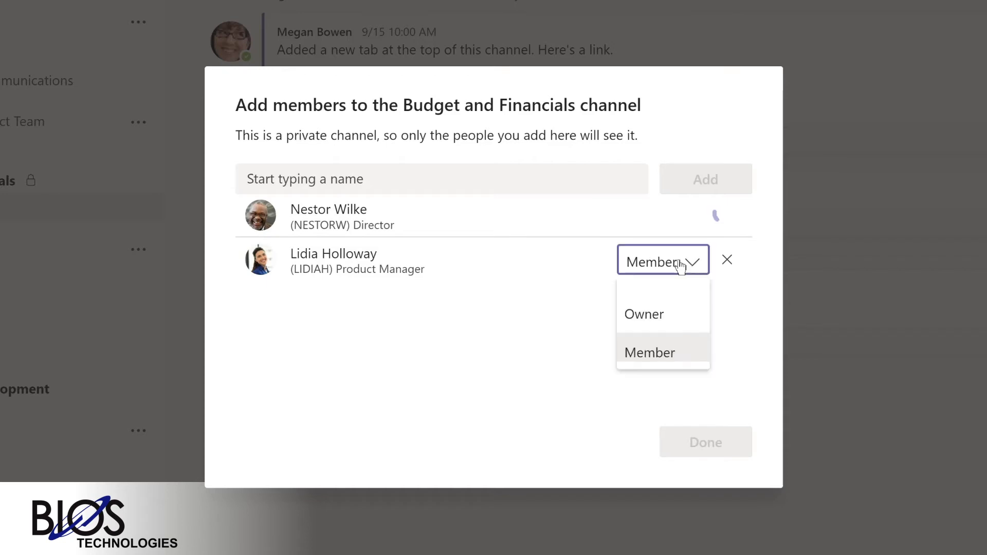
{"action": "left_click", "coordinate": [647, 312]}
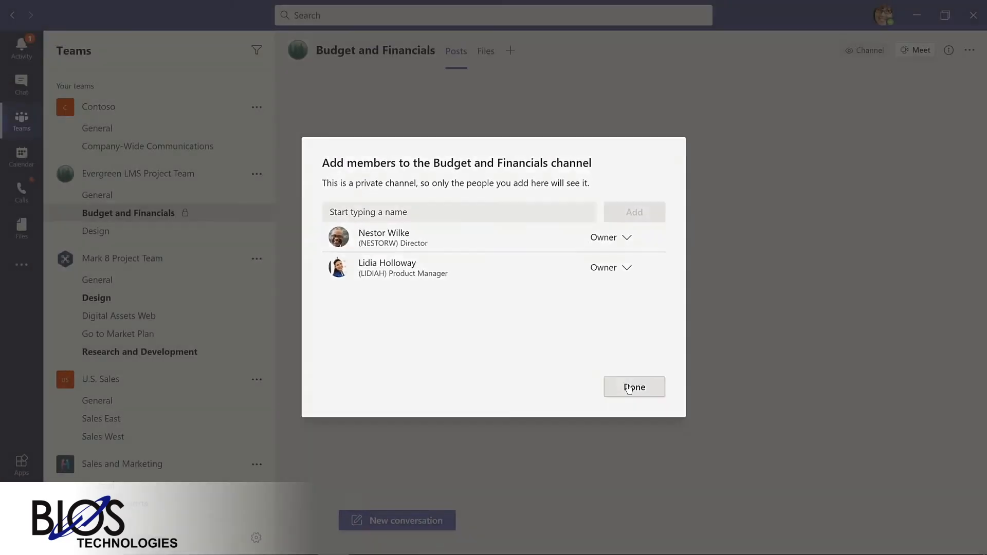
{"action": "left_click", "coordinate": [629, 387]}
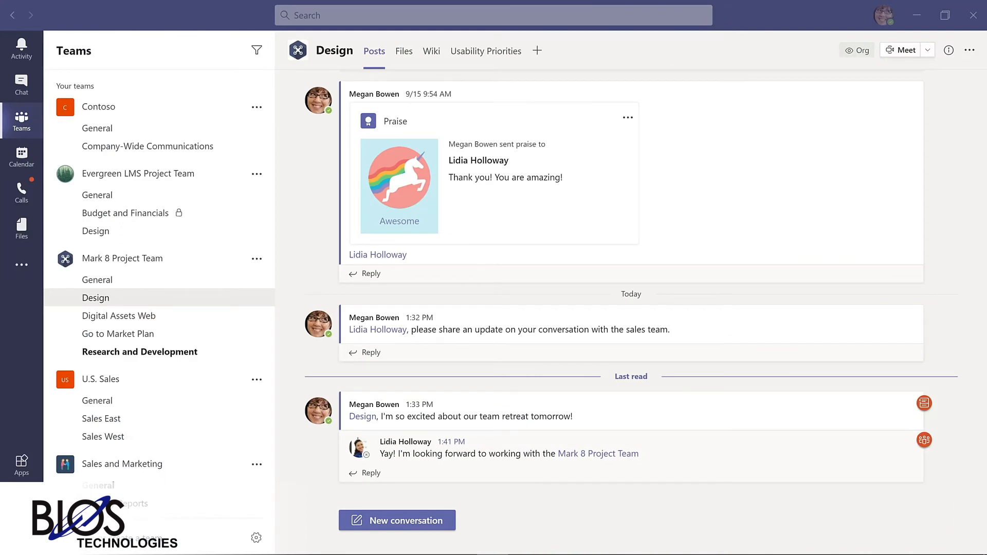
Step: Make the file Contoso Marketing Principles-2021.pptx a tab in the Mark 8 Project Team's Design channel
{"action": "left_click", "coordinate": [404, 52]}
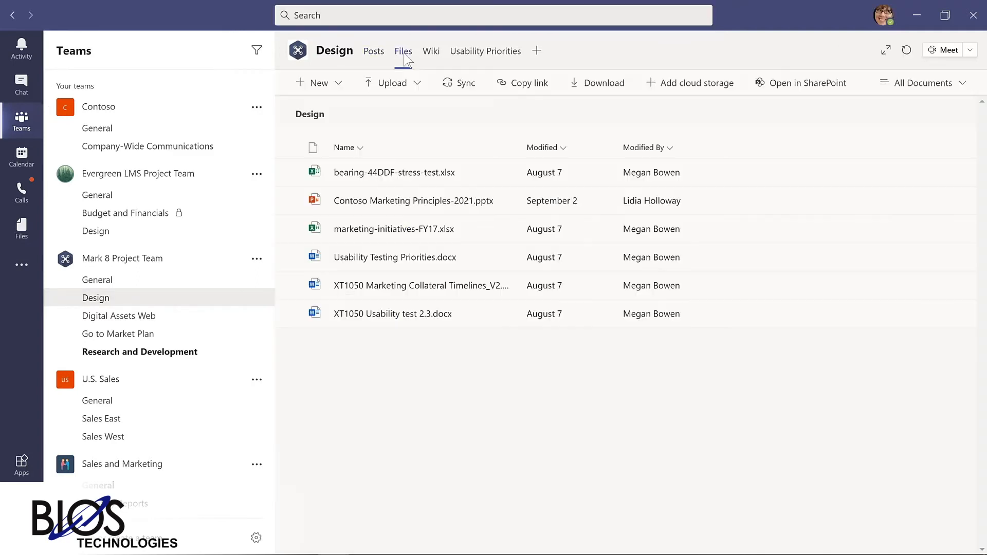
{"action": "mouse_move", "coordinate": [502, 201]}
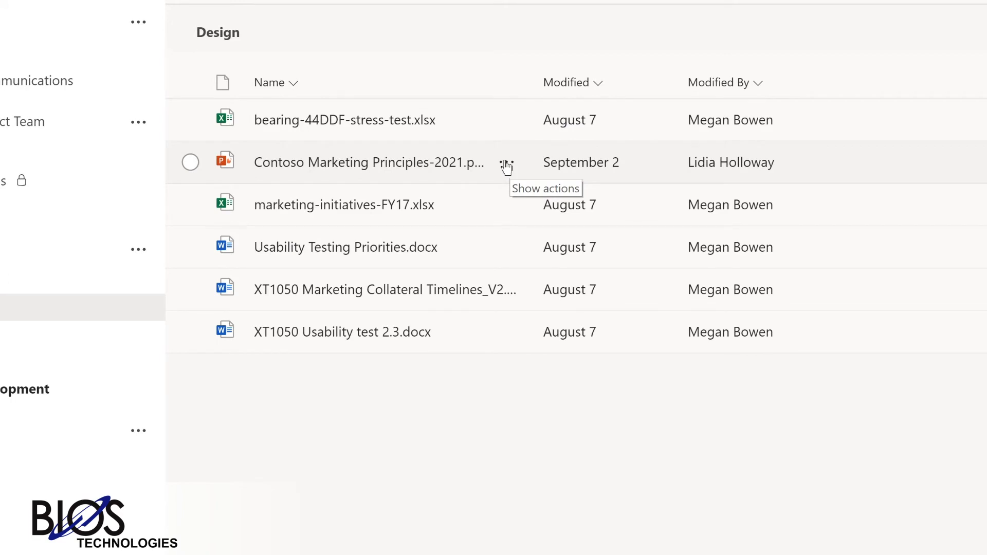
{"action": "left_click", "coordinate": [506, 164]}
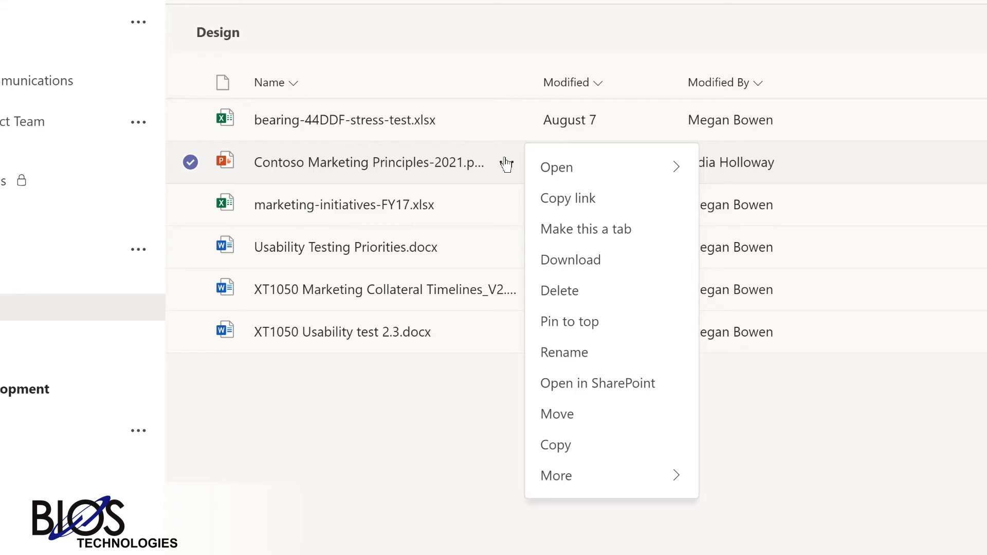
{"action": "left_click", "coordinate": [582, 235]}
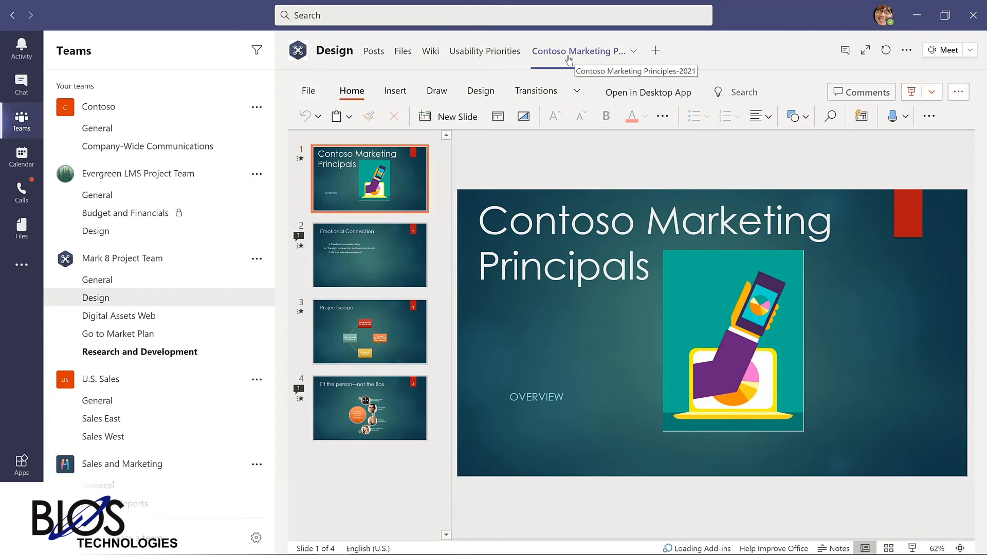
Step: View the Usability Priorities tab, return to the Contoso Marketing Principles-2021 tab and choose to remove it
{"action": "left_click", "coordinate": [469, 51]}
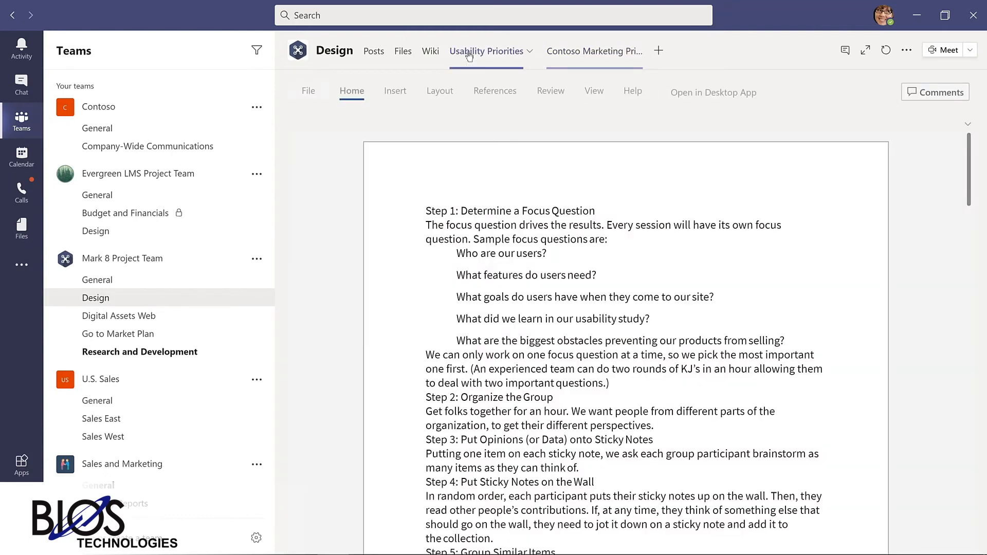
{"action": "left_click", "coordinate": [616, 58]}
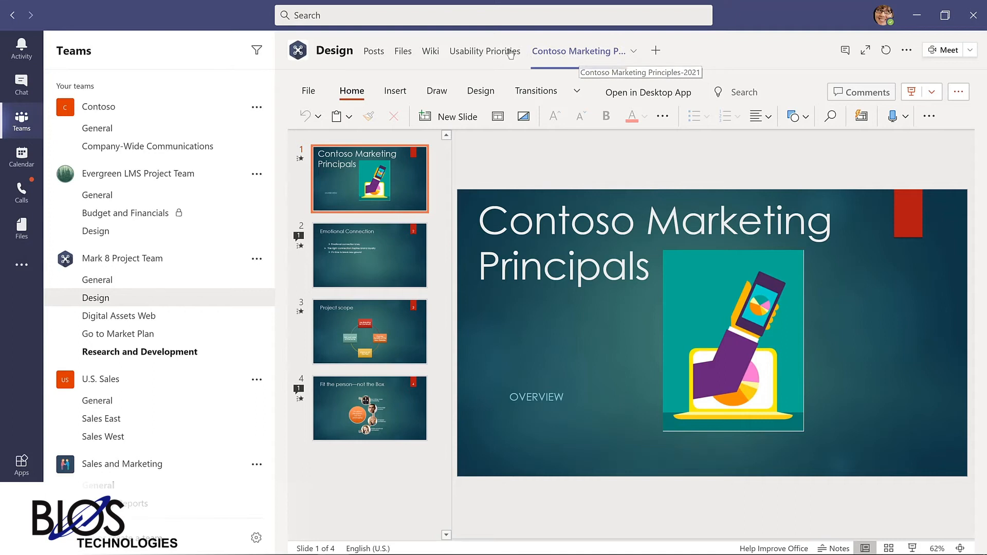
{"action": "left_click", "coordinate": [634, 53]}
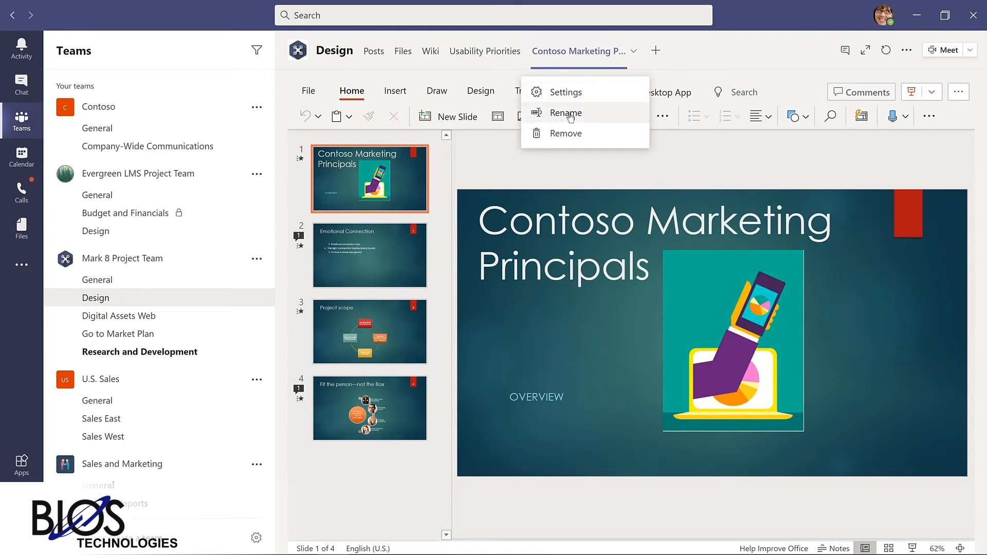
{"action": "left_click", "coordinate": [567, 133]}
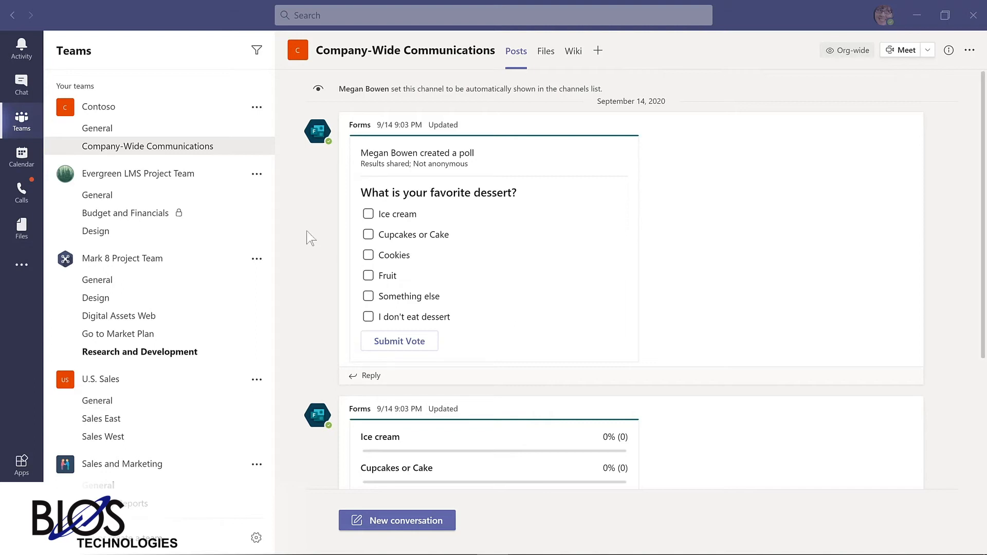
Step: Vote for Ice cream, Cupcakes or Cake, and Cookies in the favorite dessert poll in Company-Wide Communications and submit the vote
{"action": "scroll", "coordinate": [304, 233], "scroll_direction": "down", "scroll_amount": 3}
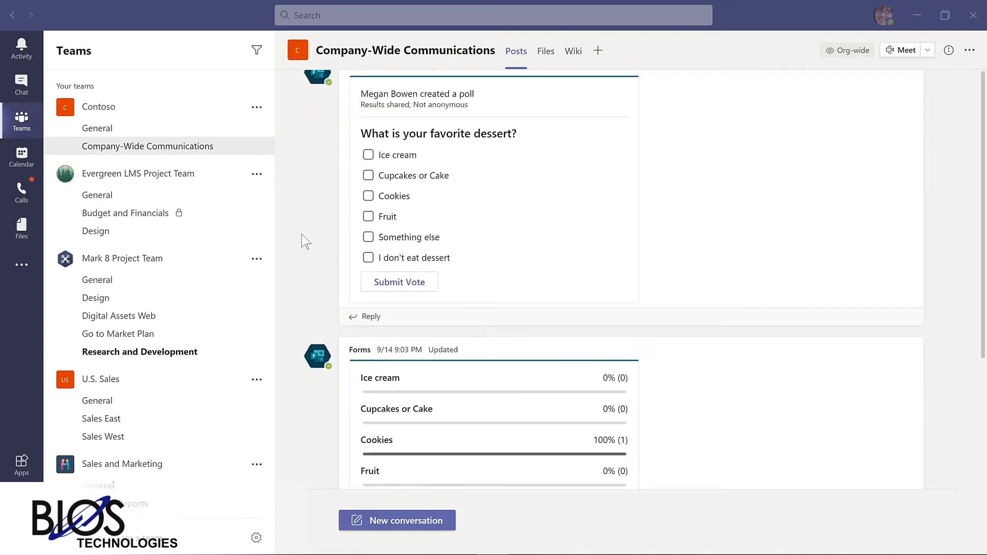
{"action": "scroll", "coordinate": [305, 240], "scroll_direction": "down", "scroll_amount": 2}
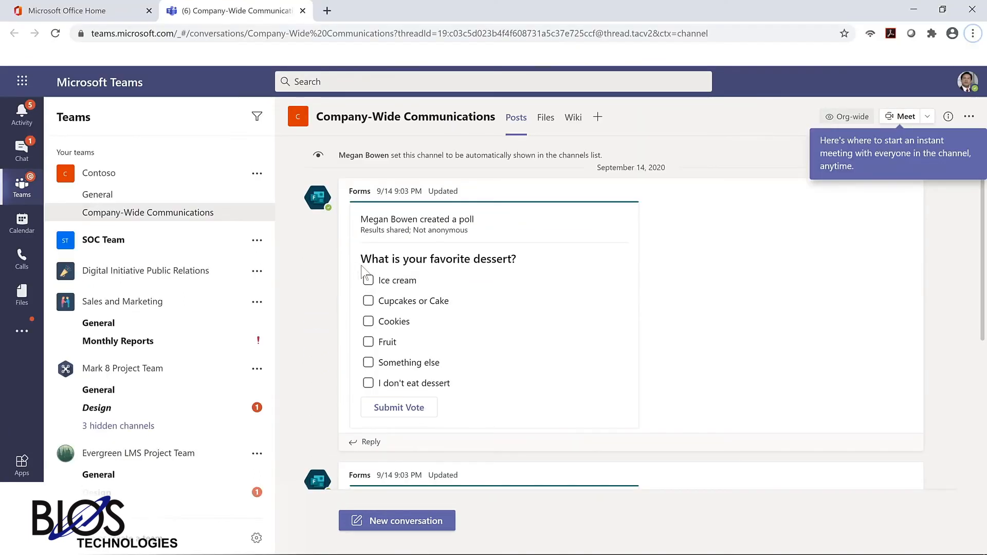
{"action": "left_click", "coordinate": [368, 302]}
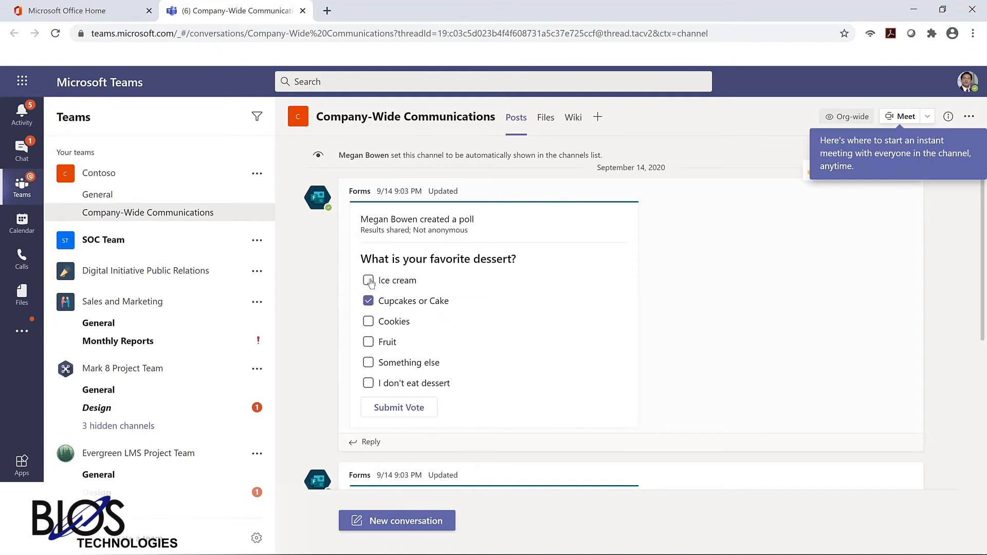
{"action": "left_click", "coordinate": [369, 283]}
{"action": "left_click", "coordinate": [369, 321]}
{"action": "left_click", "coordinate": [400, 409]}
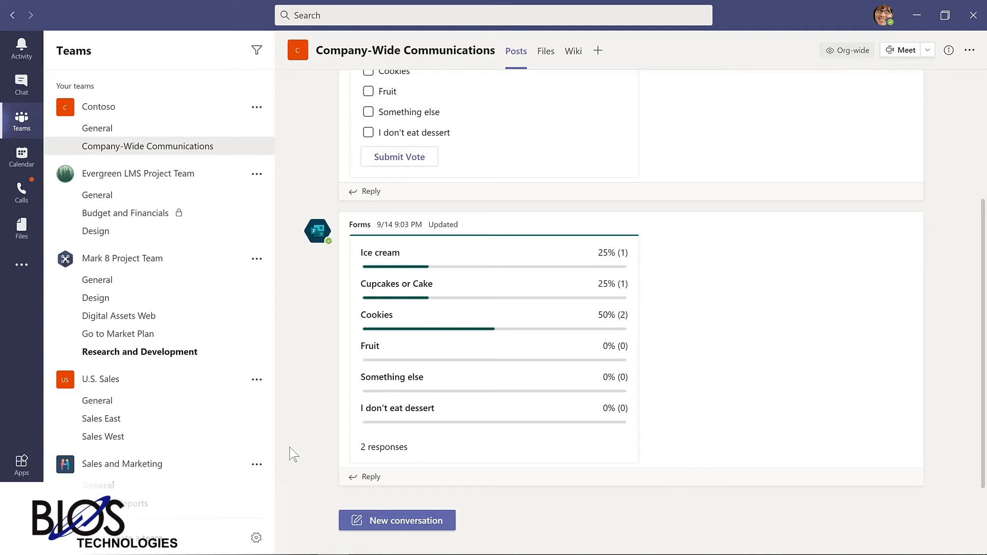
Step: Start a new Forms poll in the Company-Wide Communications channel with the question "How much do you like Microsoft Teams?"
{"action": "left_click", "coordinate": [402, 521]}
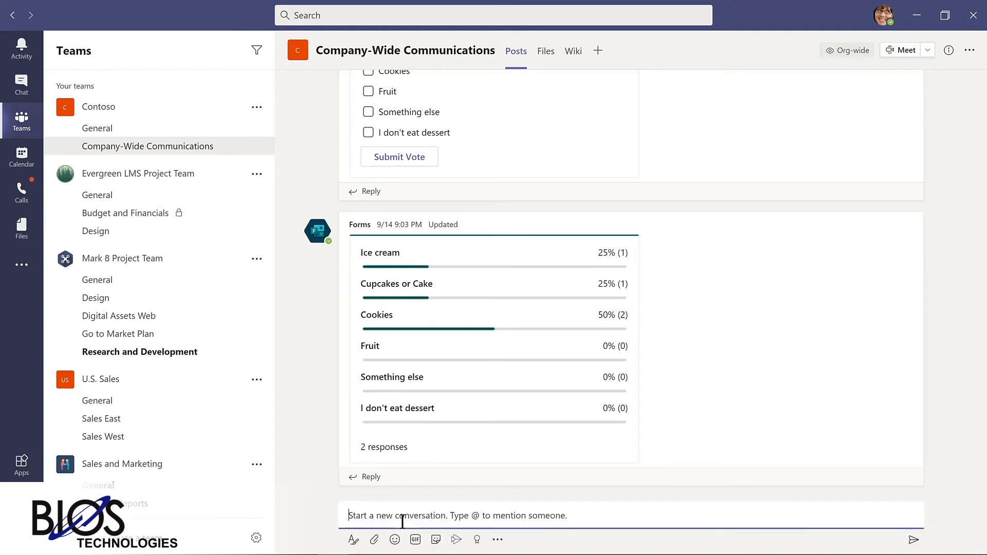
{"action": "left_click", "coordinate": [497, 539]}
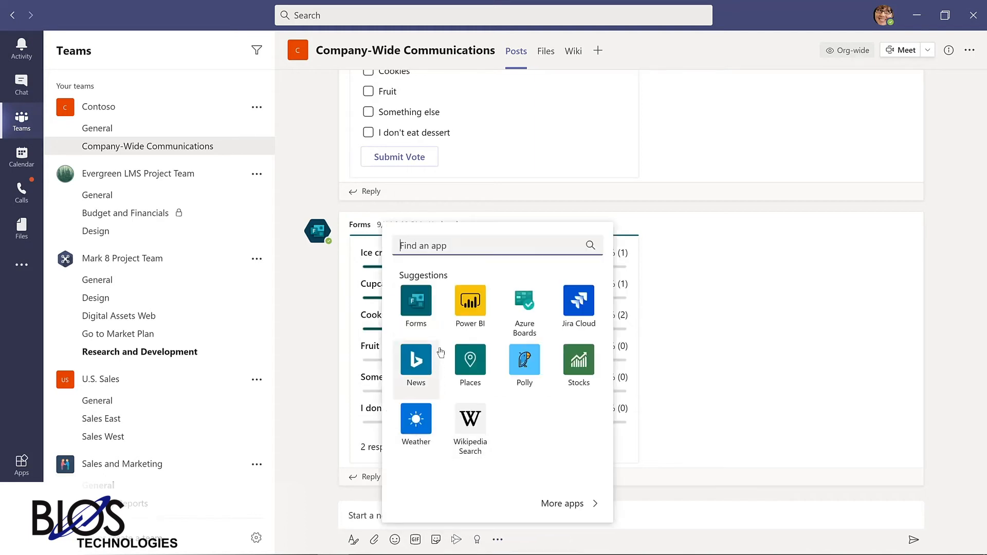
{"action": "left_click", "coordinate": [417, 303]}
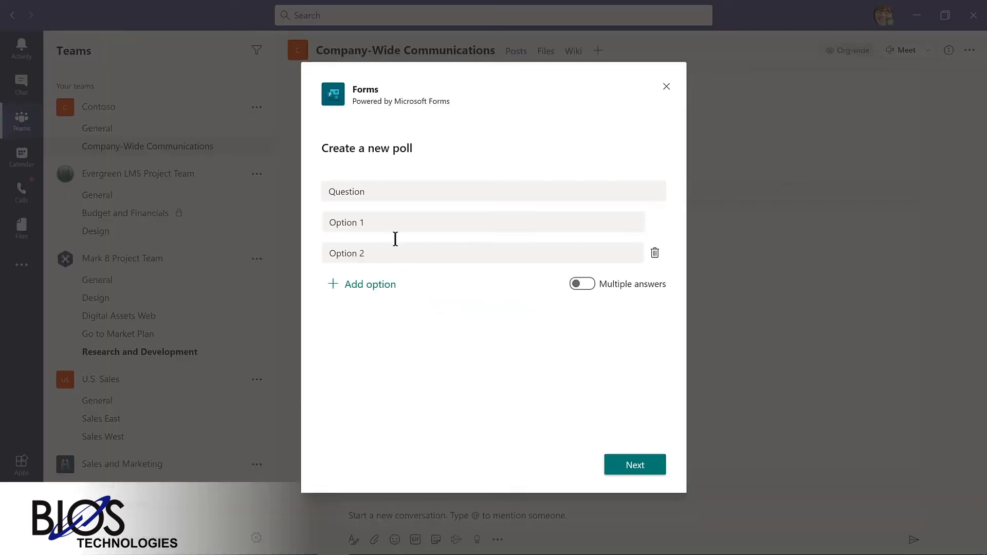
{"action": "left_click", "coordinate": [377, 191]}
{"action": "double_click", "coordinate": [377, 191]}
{"action": "type", "text": "Ho"}
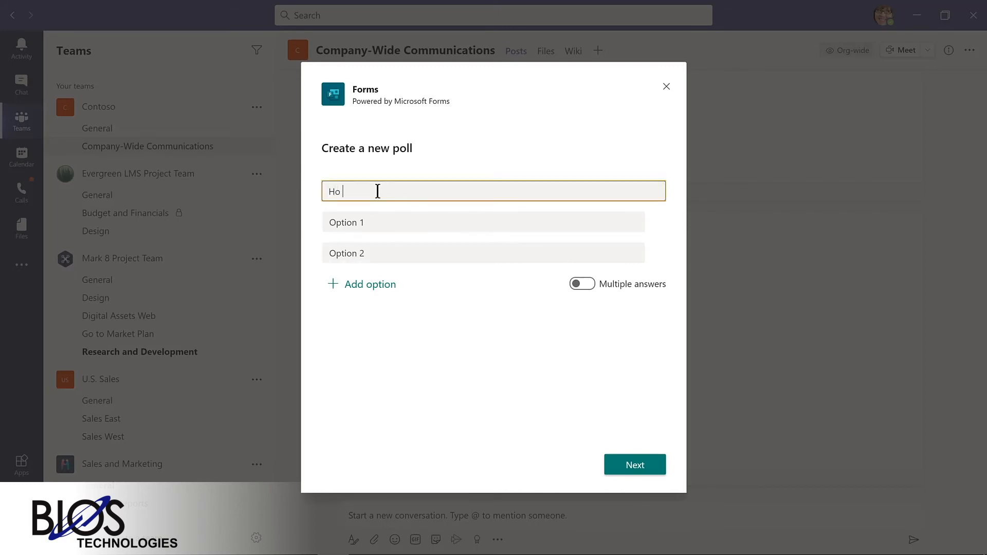
{"action": "type", "text": "w much do you like Microsoft Teams?"}
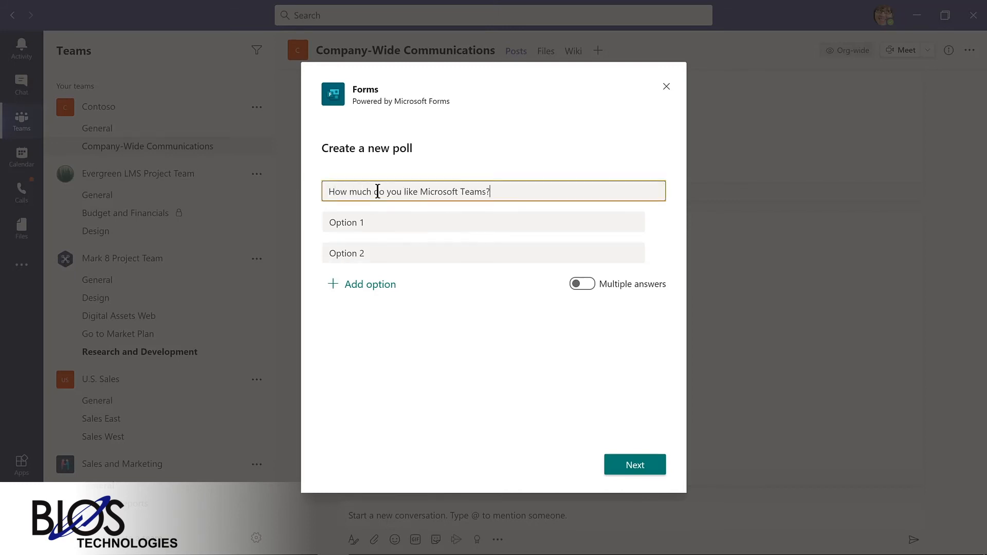
Step: Enter "Teams is amazing!" and "Such a big time saver!" as the two poll options and send the poll to the channel
{"action": "key", "text": "Tab"}
{"action": "type", "text": "Teams is amazing!"}
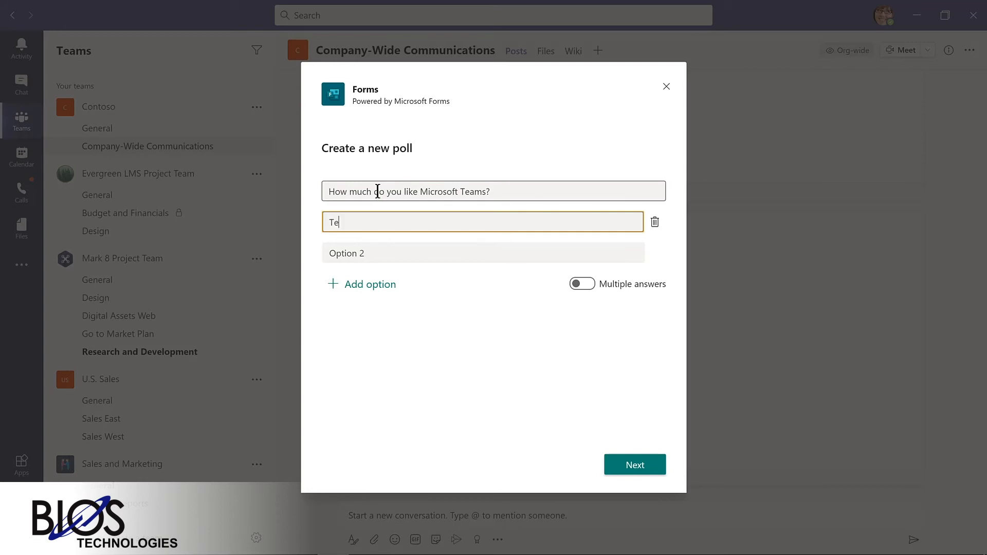
{"action": "key", "text": "Tab"}
{"action": "key", "text": "Tab"}
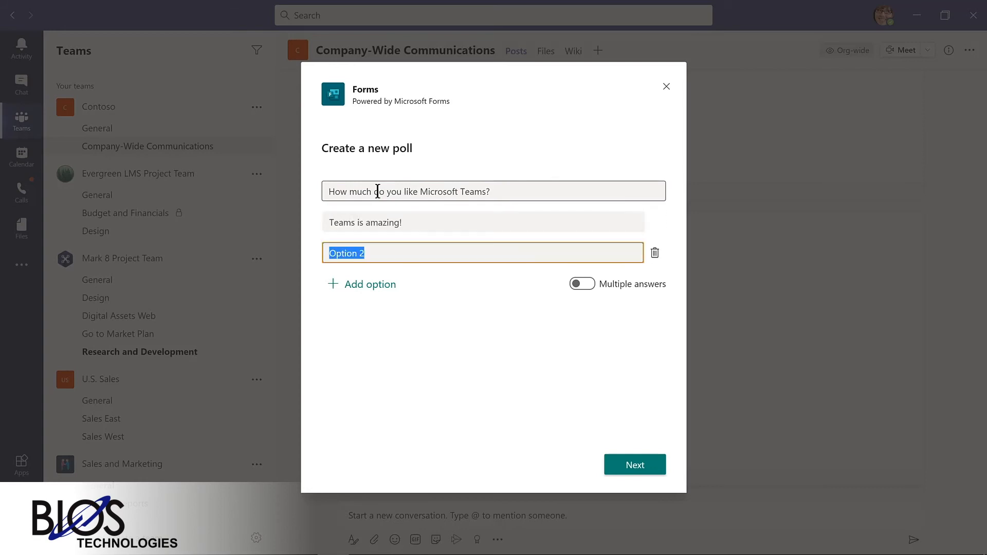
{"action": "type", "text": "Such a big time saver!"}
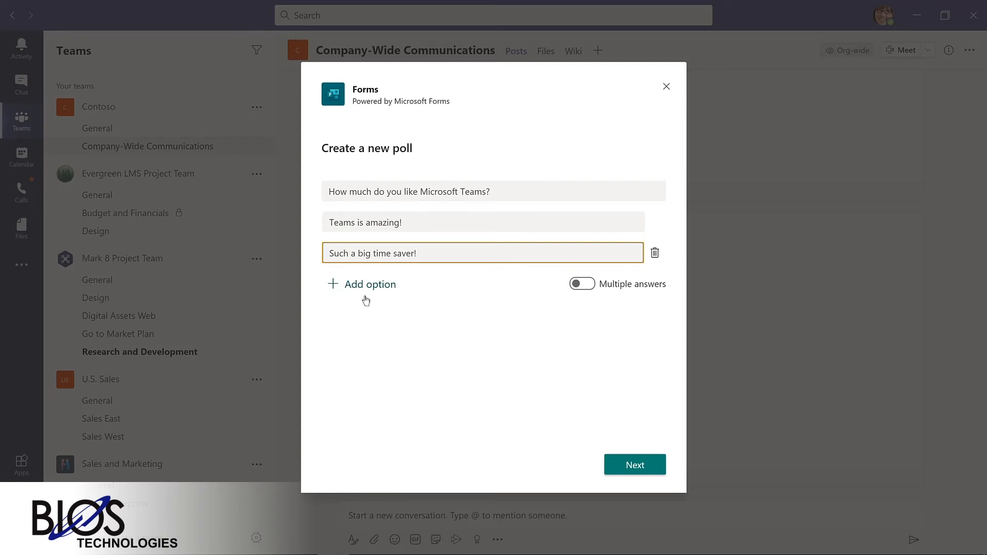
{"action": "left_click", "coordinate": [612, 461]}
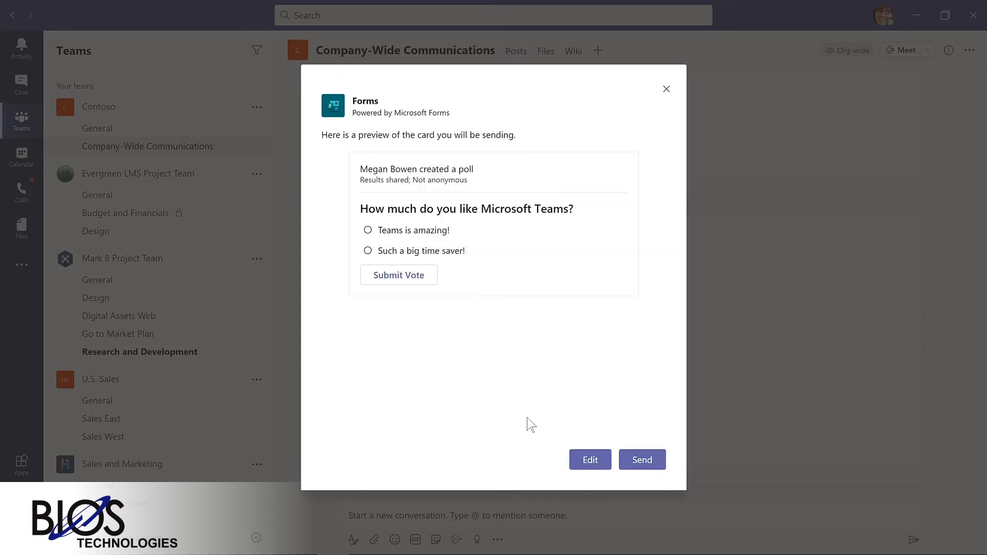
{"action": "left_click", "coordinate": [642, 464]}
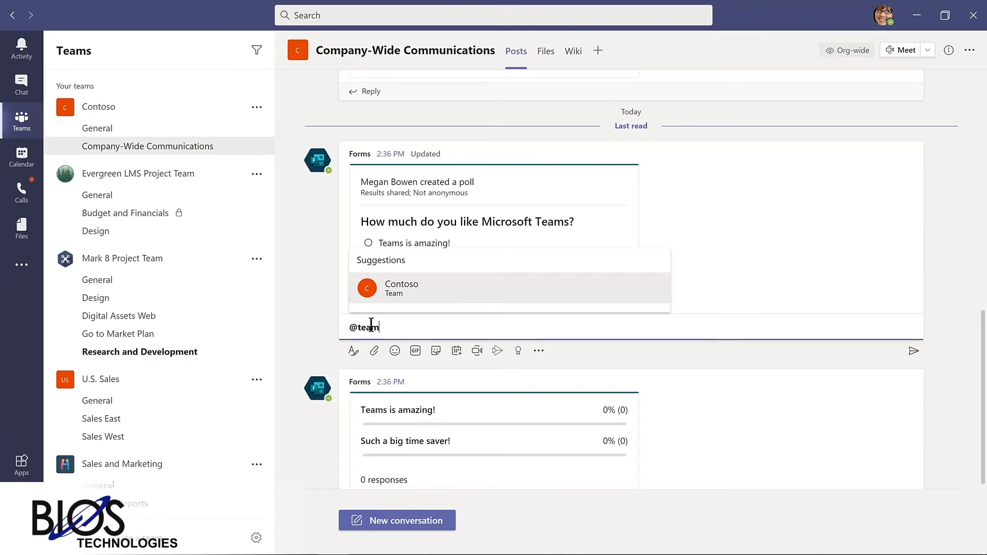
Step: Reply to the new poll by mentioning the Contoso team with the message "Please complete this poll by Friday!"
{"action": "key", "text": "Return"}
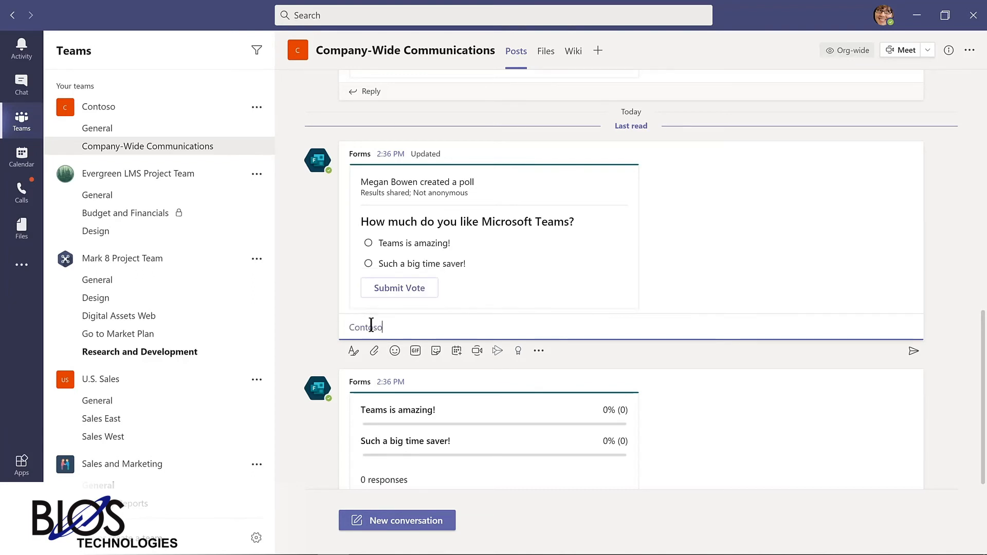
{"action": "type", "text": "Please complete this poll by Friday!"}
{"action": "key", "text": "Return"}
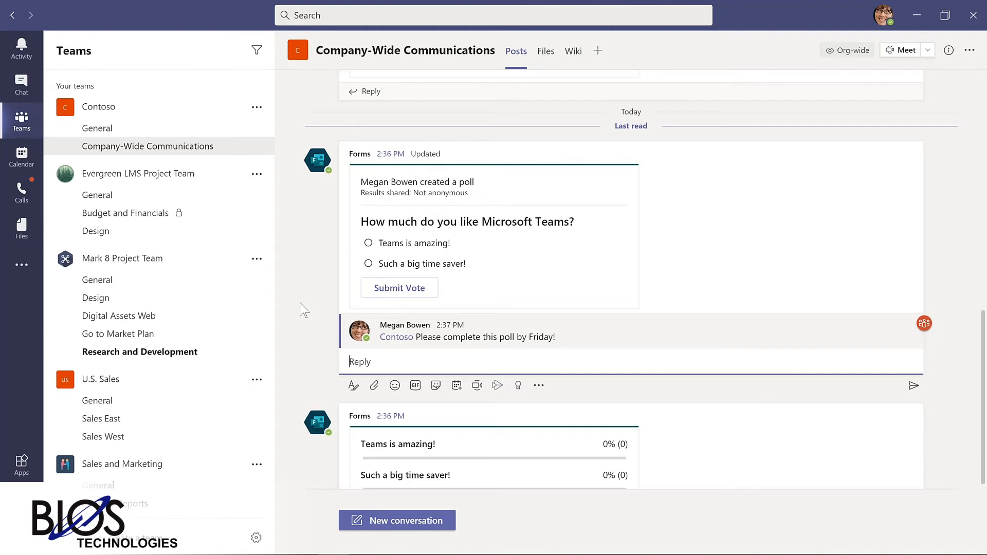
Step: Change the application theme to Dark in the general settings and close the settings
{"action": "left_click", "coordinate": [884, 16]}
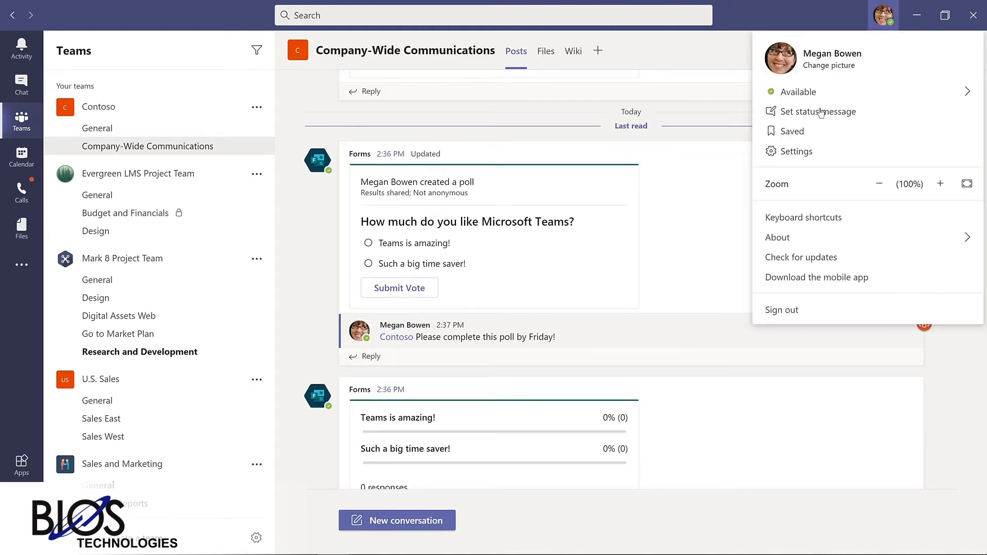
{"action": "left_click", "coordinate": [797, 152]}
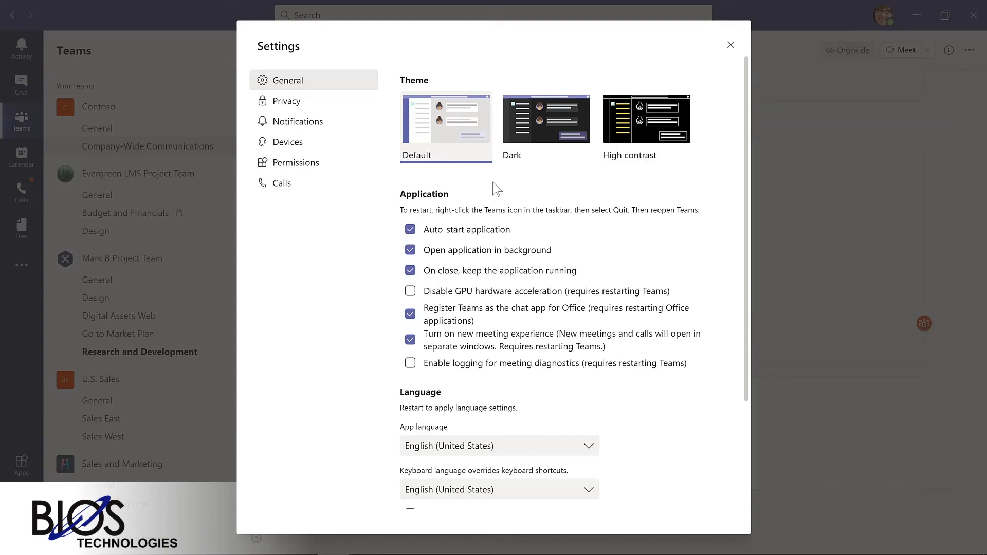
{"action": "left_click", "coordinate": [547, 119]}
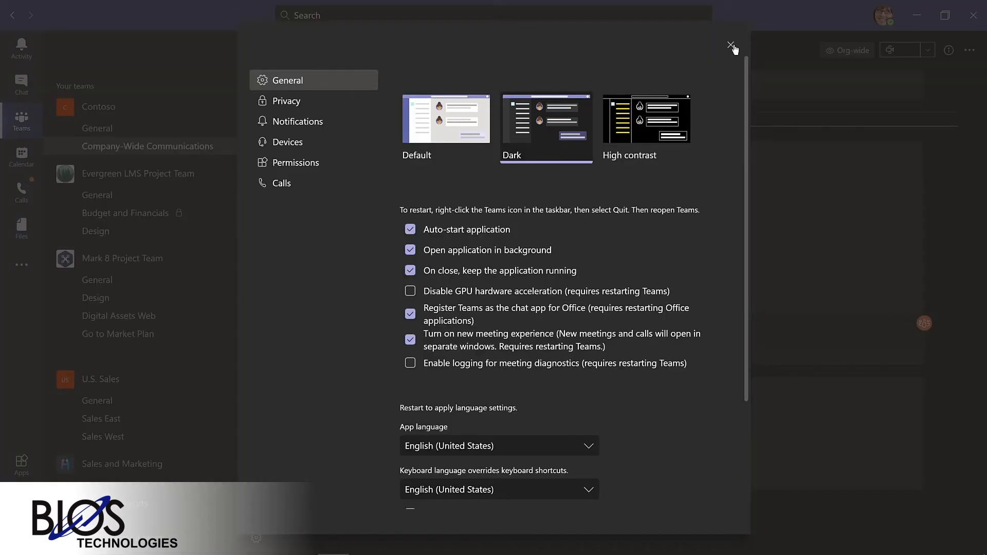
{"action": "left_click", "coordinate": [731, 45]}
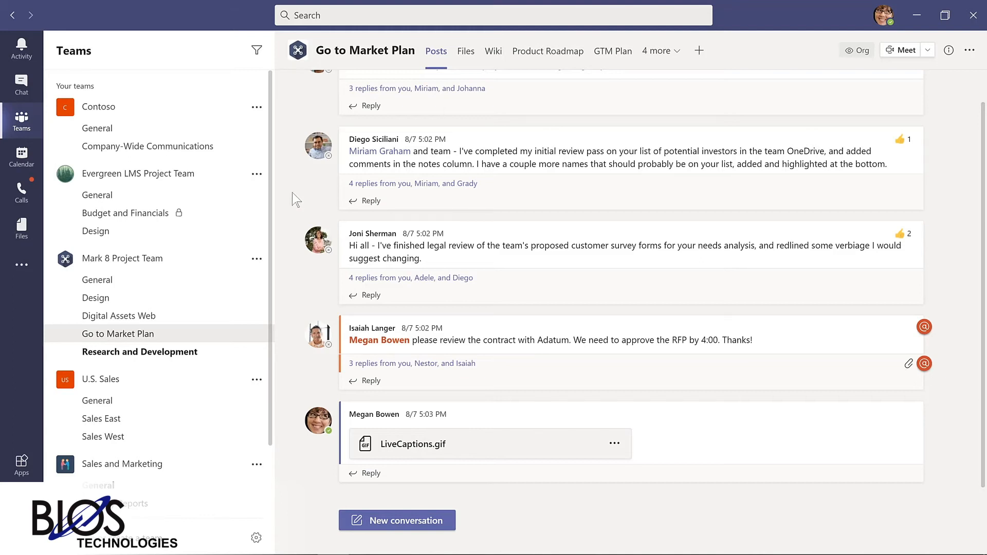
Step: Save the potential investors review message and the legal review message in the Go to Market Plan channel
{"action": "mouse_move", "coordinate": [707, 150]}
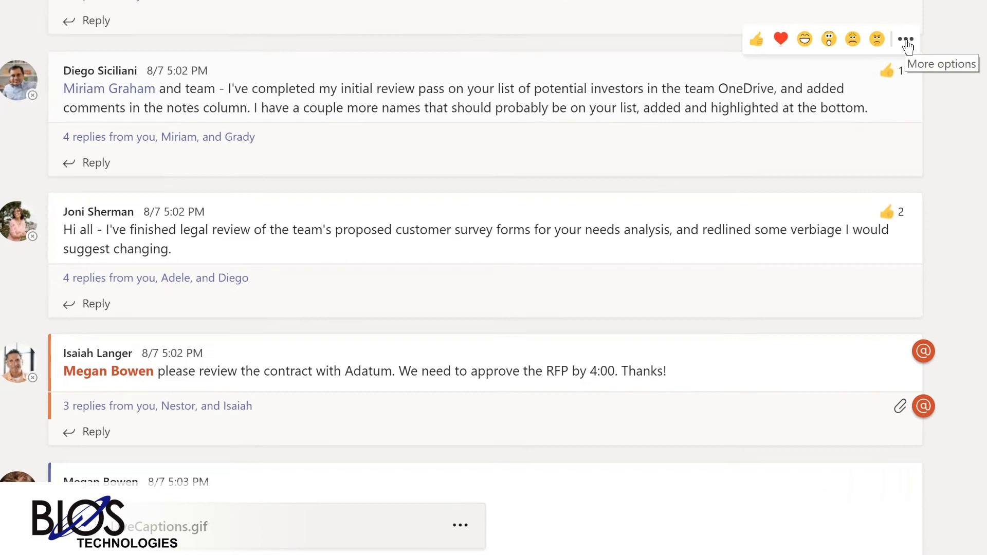
{"action": "left_click", "coordinate": [912, 119]}
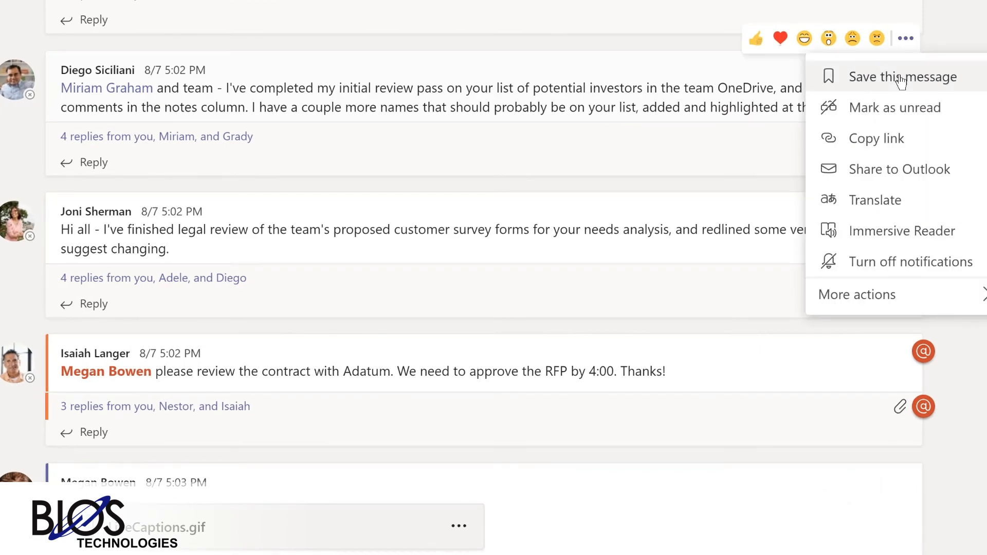
{"action": "left_click", "coordinate": [900, 80]}
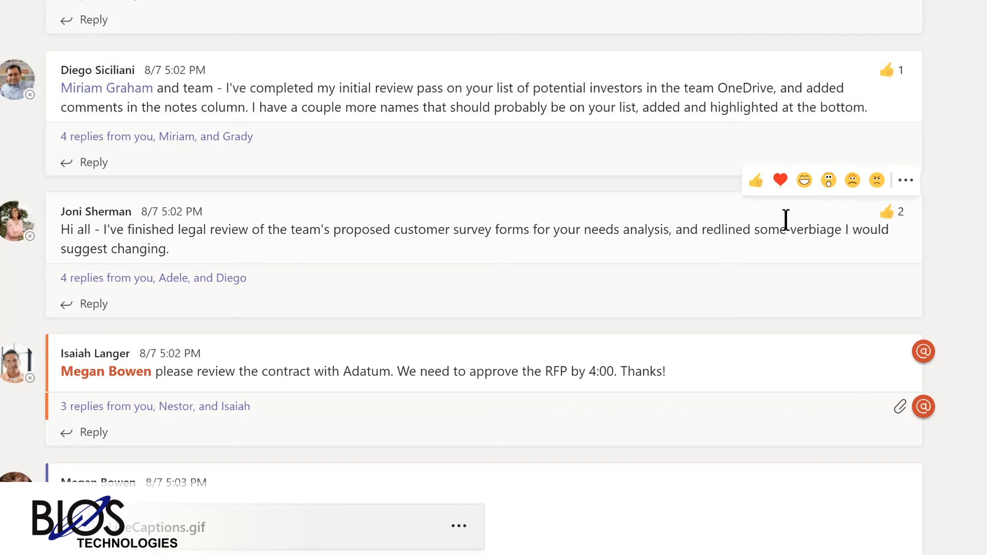
{"action": "left_click", "coordinate": [906, 181]}
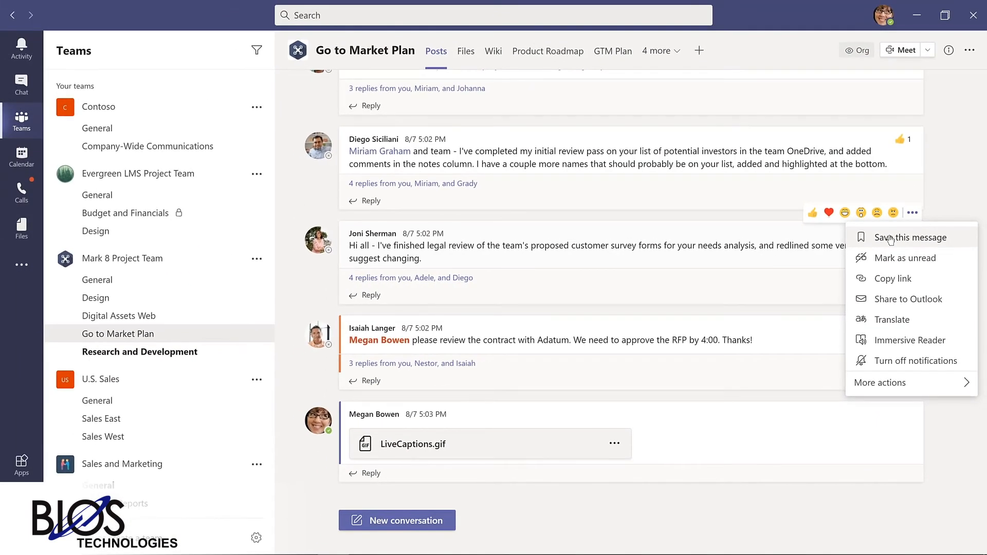
{"action": "left_click", "coordinate": [889, 238]}
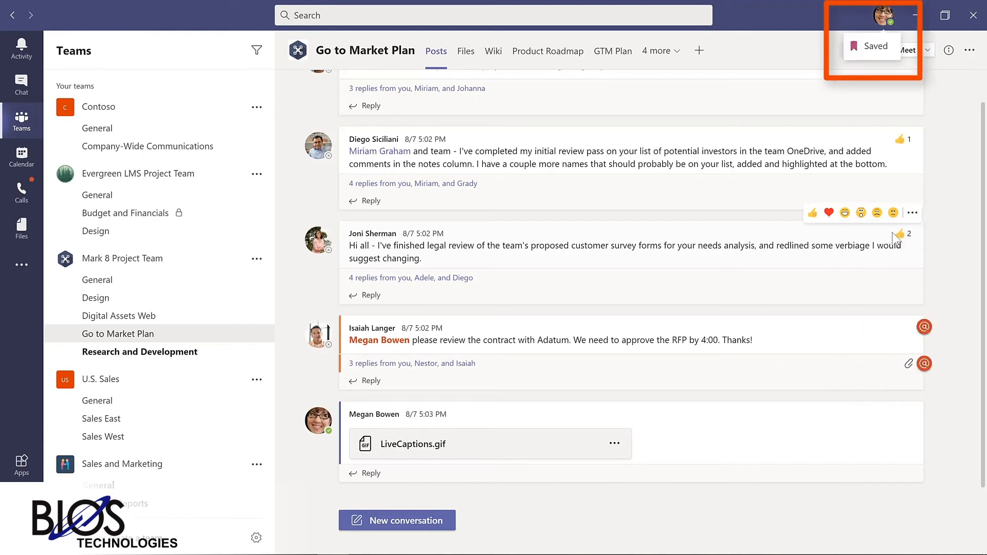
Step: Open the saved messages list from the profile, view the potential investors message and unsave it
{"action": "mouse_move", "coordinate": [894, 237]}
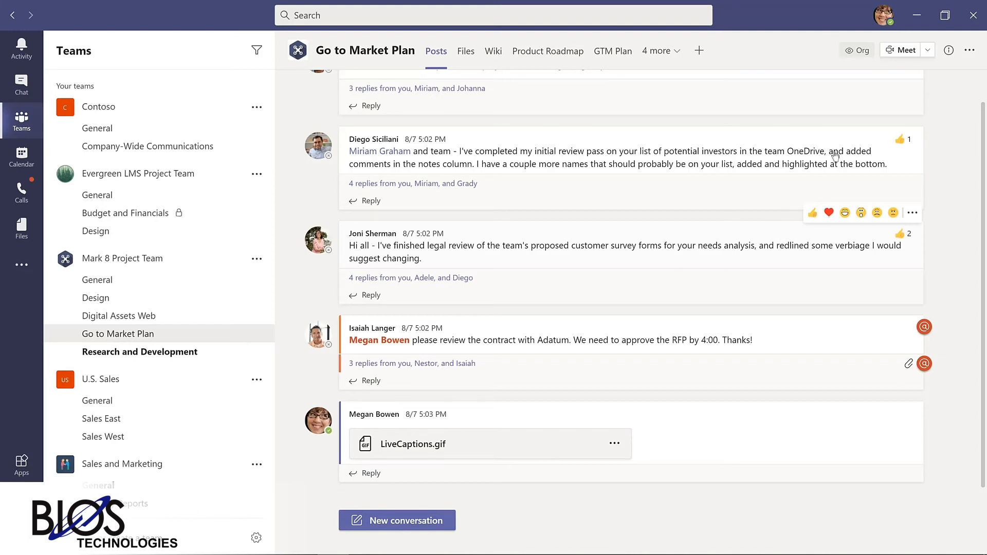
{"action": "left_click", "coordinate": [884, 15]}
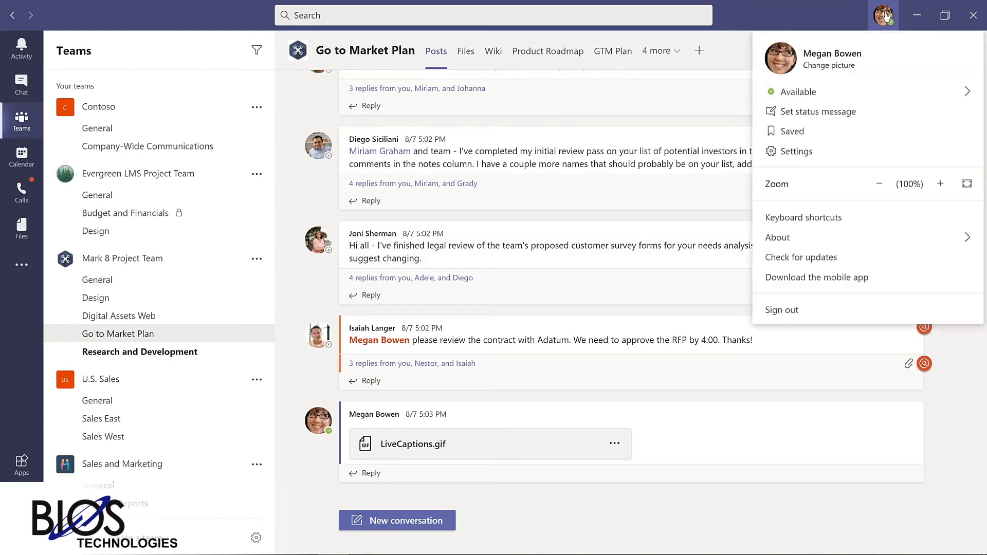
{"action": "left_click", "coordinate": [800, 137]}
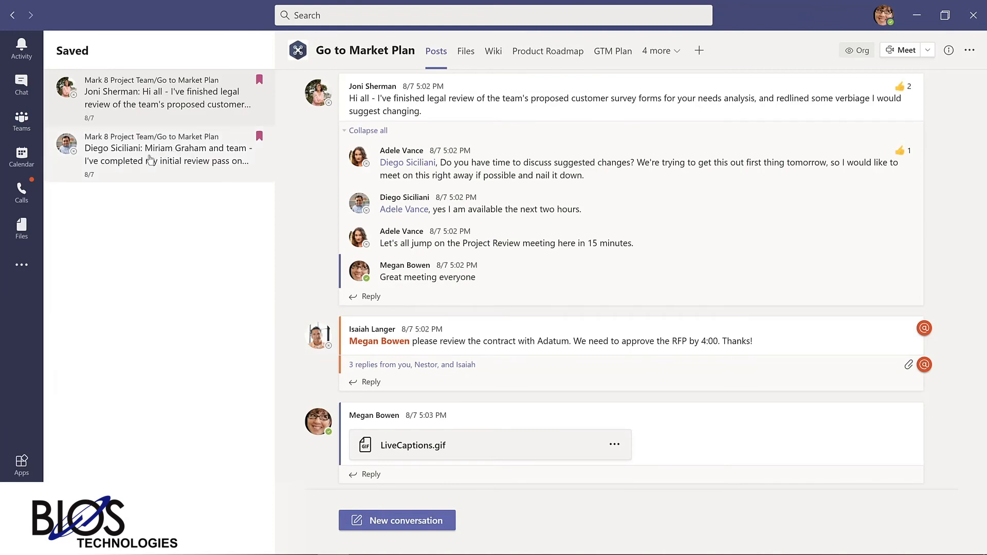
{"action": "left_click", "coordinate": [150, 160]}
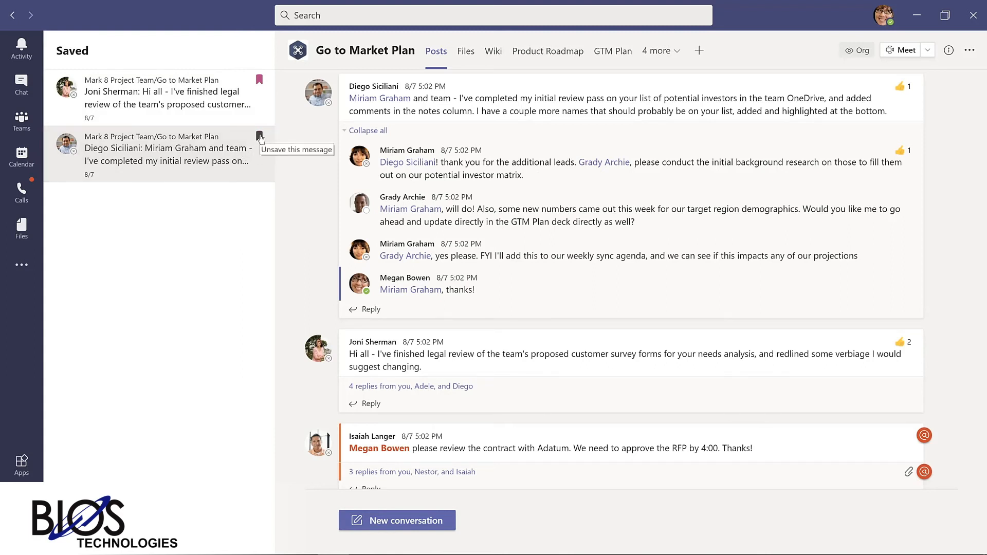
{"action": "left_click", "coordinate": [260, 137]}
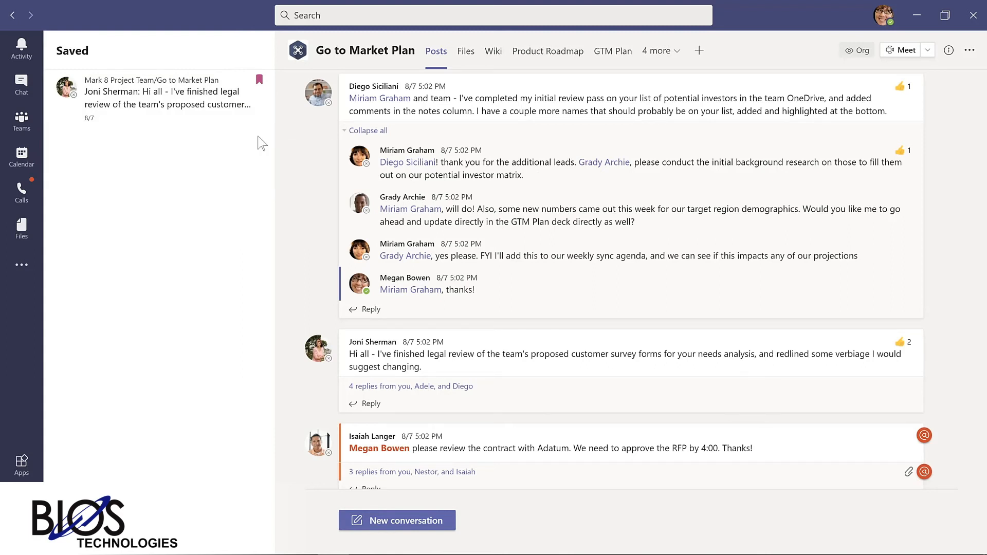
Step: Go to the Evergreen LMS Project Team's Design channel and open the saved messages with the /saved command
{"action": "left_click", "coordinate": [106, 236]}
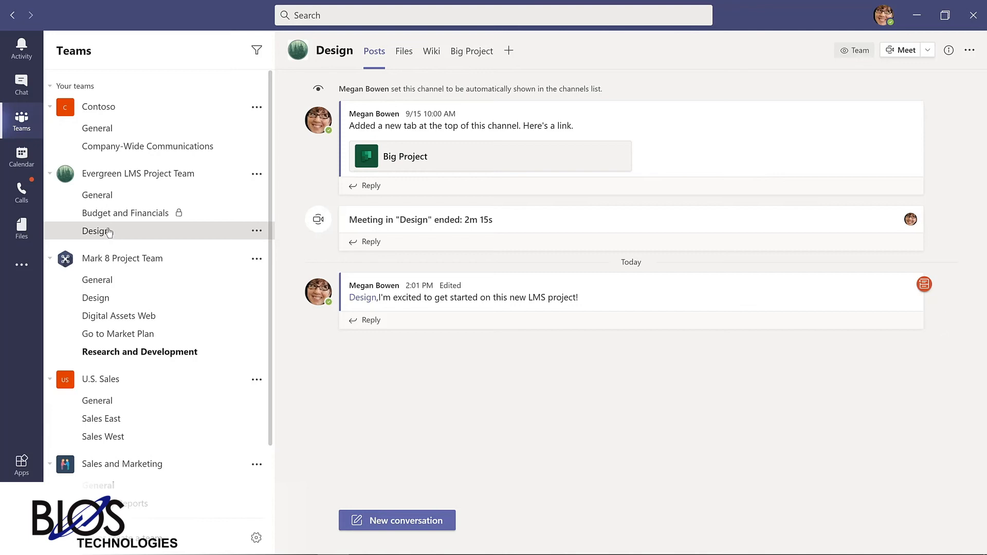
{"action": "left_click", "coordinate": [347, 14]}
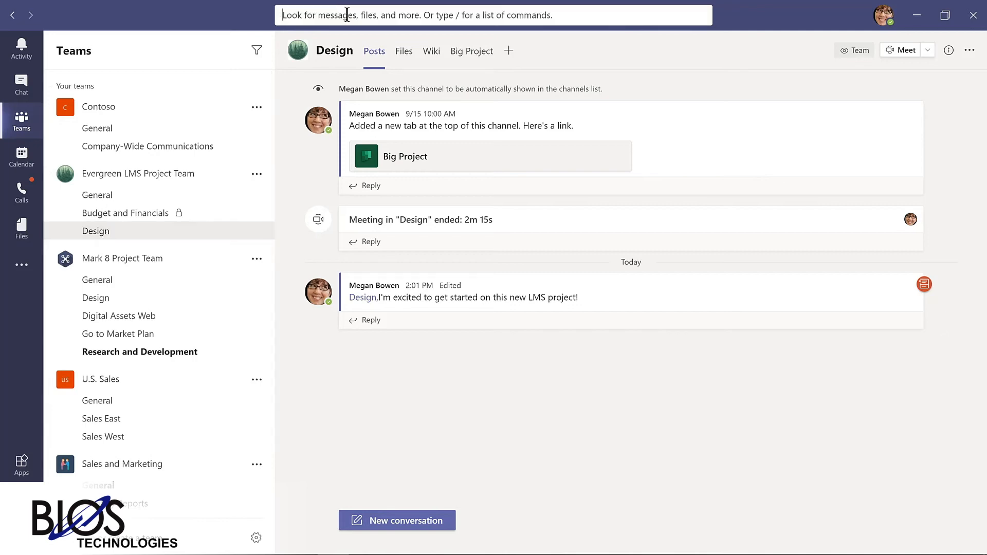
{"action": "type", "text": "/saved"}
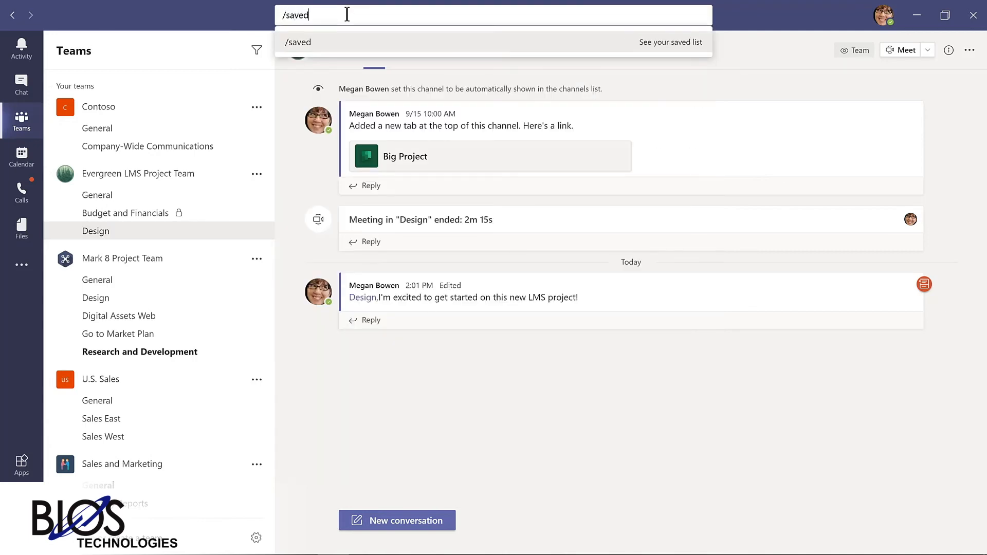
{"action": "key", "text": "Return"}
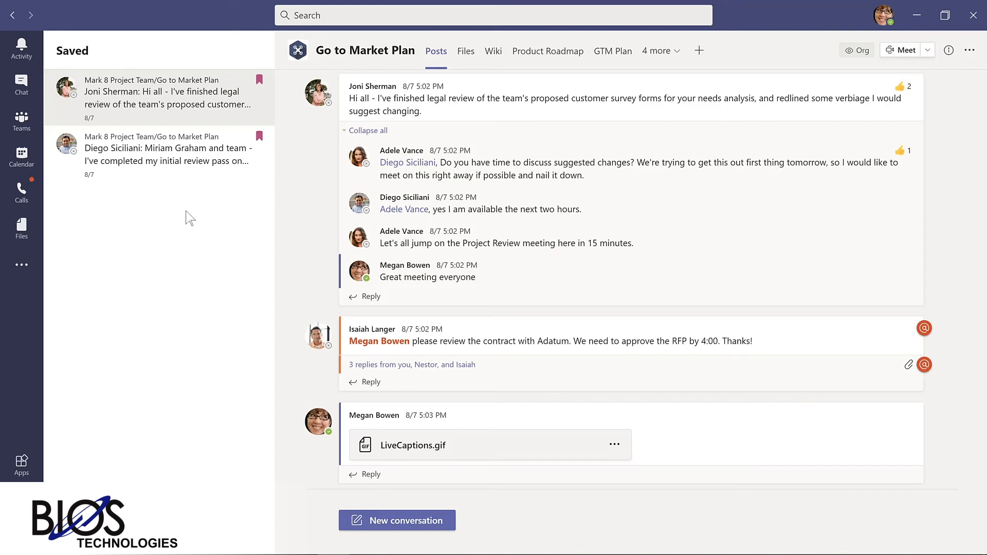
Step: Unsave the second message in the saved list and return to the teams list
{"action": "left_click", "coordinate": [259, 137]}
{"action": "left_click", "coordinate": [24, 125]}
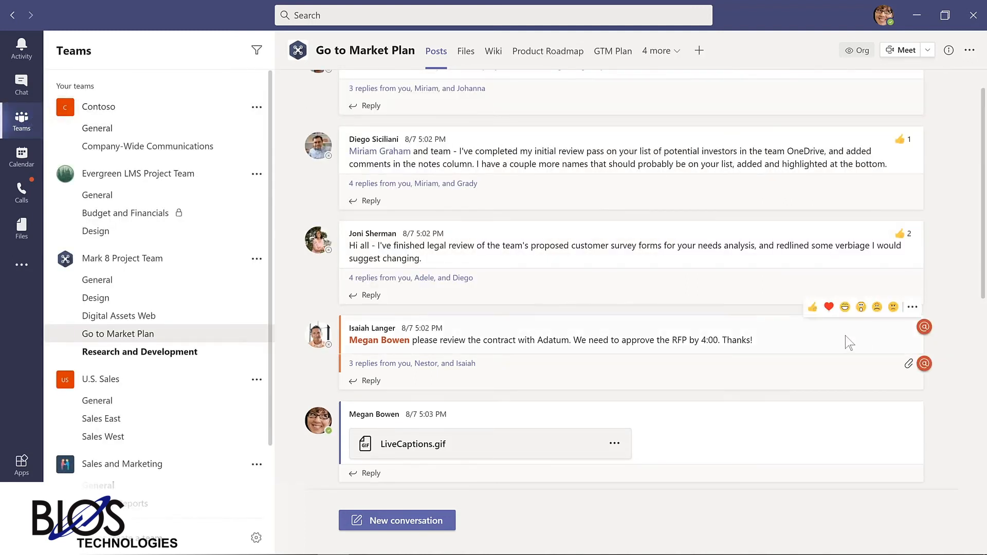
Step: Save the Adatum contract review message in the Go to Market Plan channel, and unsave it again
{"action": "left_click", "coordinate": [912, 307]}
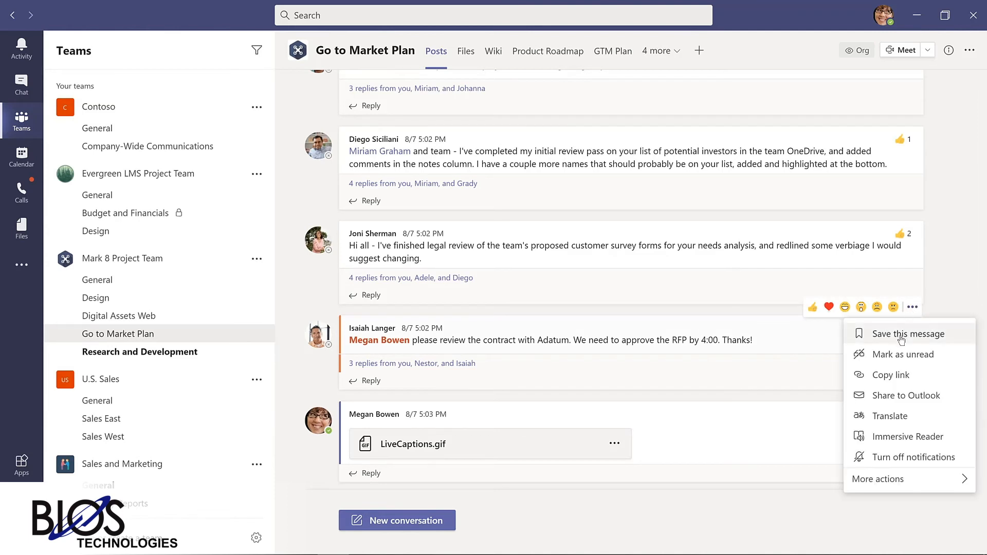
{"action": "left_click", "coordinate": [907, 334]}
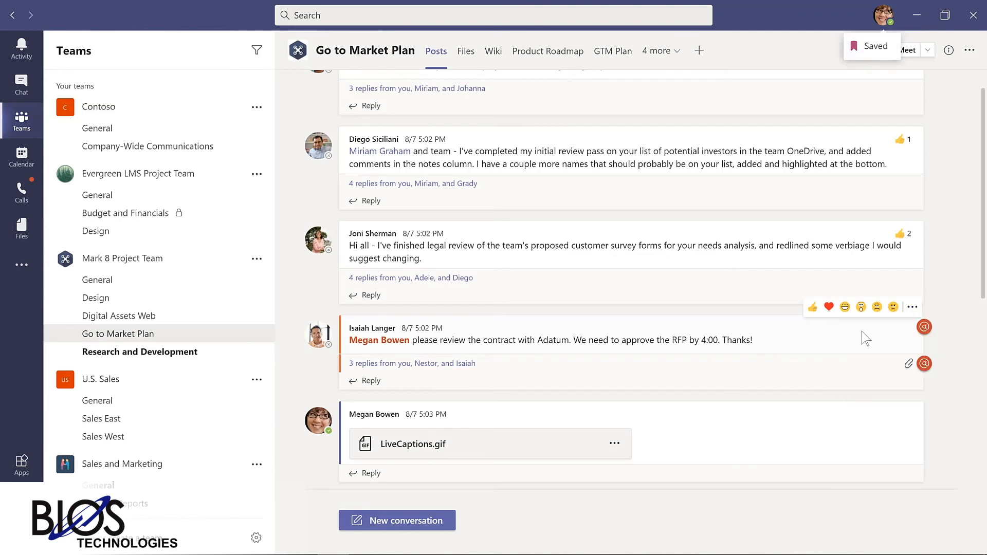
{"action": "left_click", "coordinate": [913, 307]}
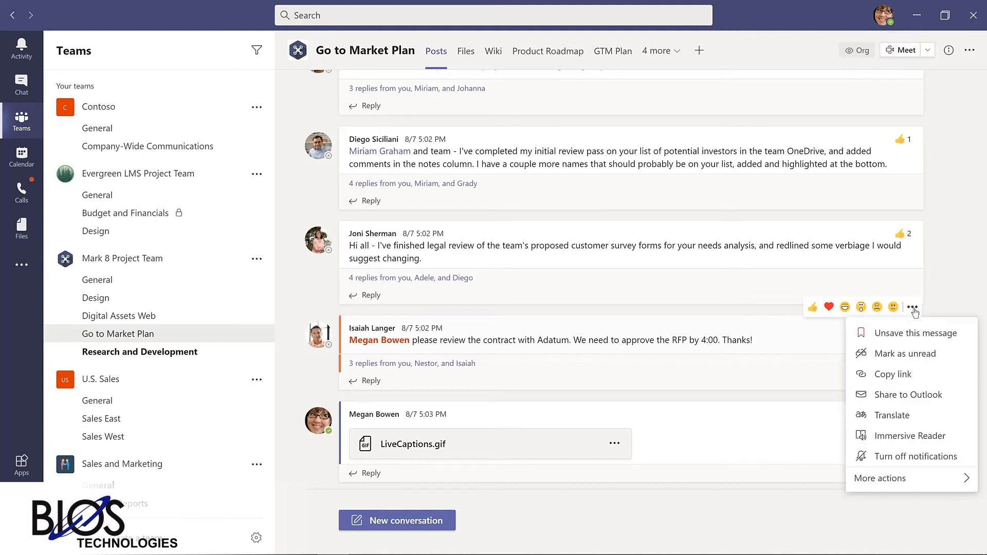
{"action": "left_click", "coordinate": [901, 334]}
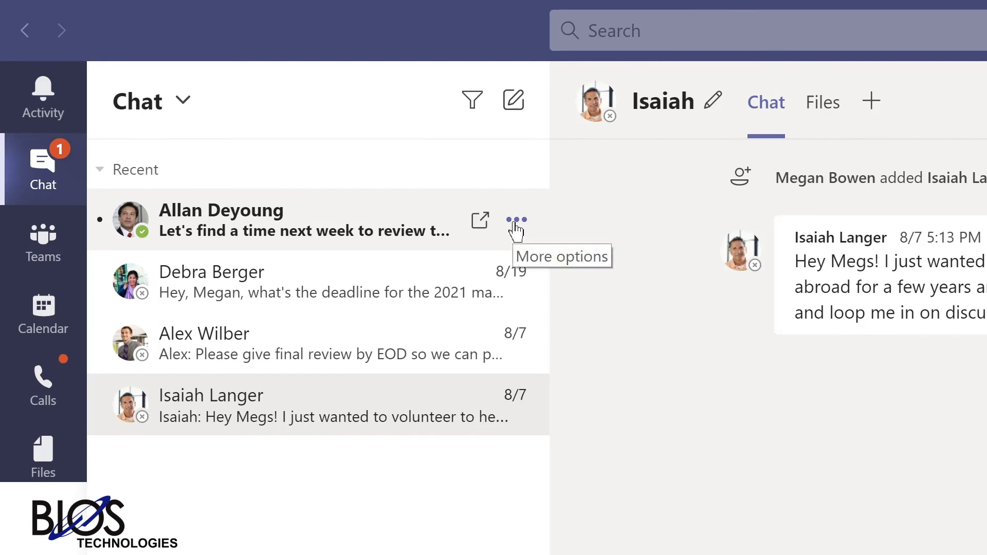
Step: Pin the unread chat about finding a time next week
{"action": "left_click", "coordinate": [515, 227]}
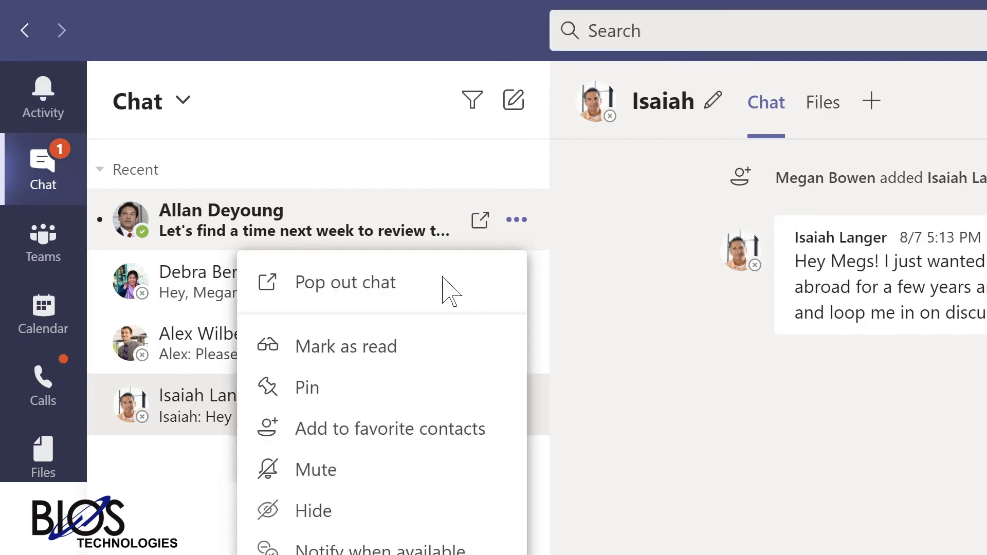
{"action": "left_click", "coordinate": [309, 395]}
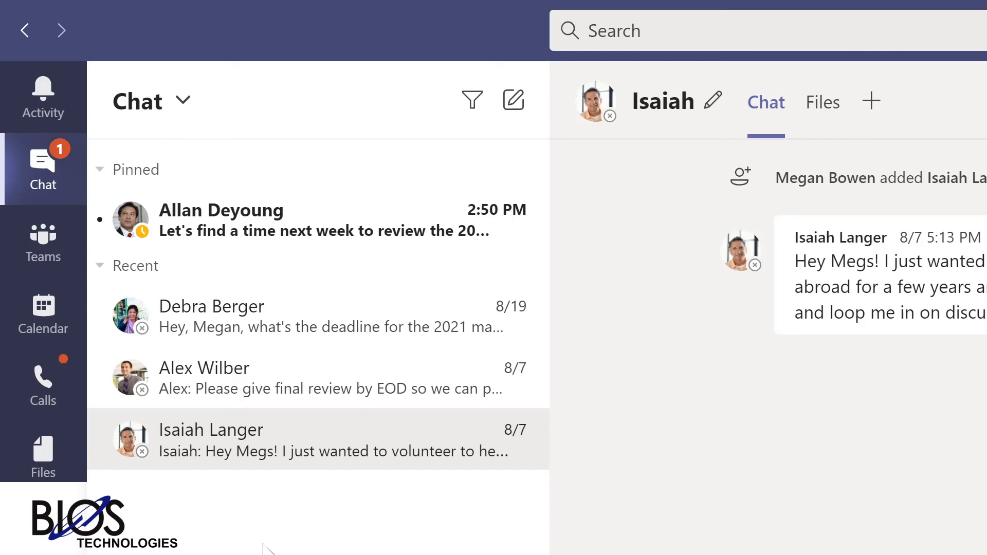
Step: Move the chat with the volunteering message to the top of the pinned chats, and unpin it
{"action": "left_click_drag", "start_coordinate": [268, 437], "coordinate": [274, 205]}
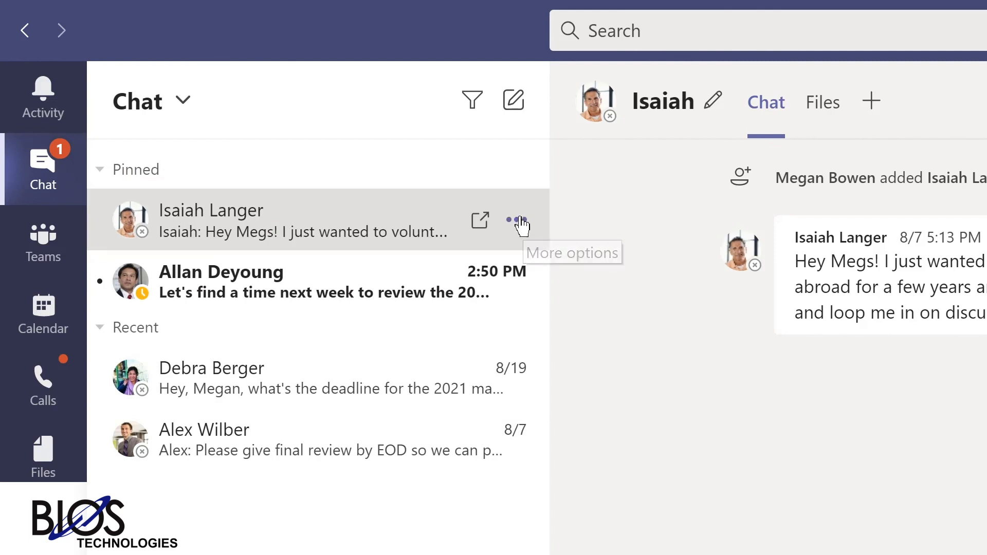
{"action": "left_click", "coordinate": [518, 221]}
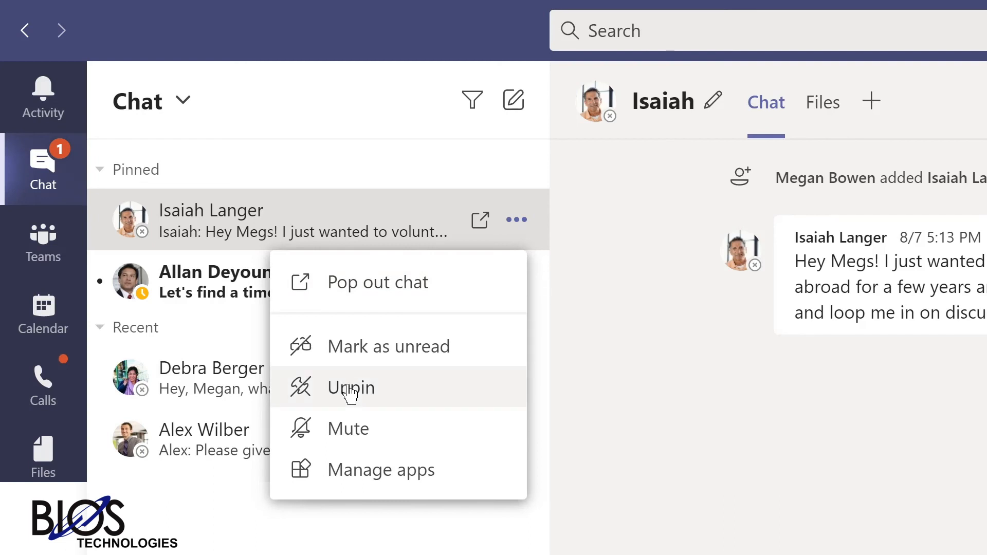
{"action": "left_click", "coordinate": [353, 392]}
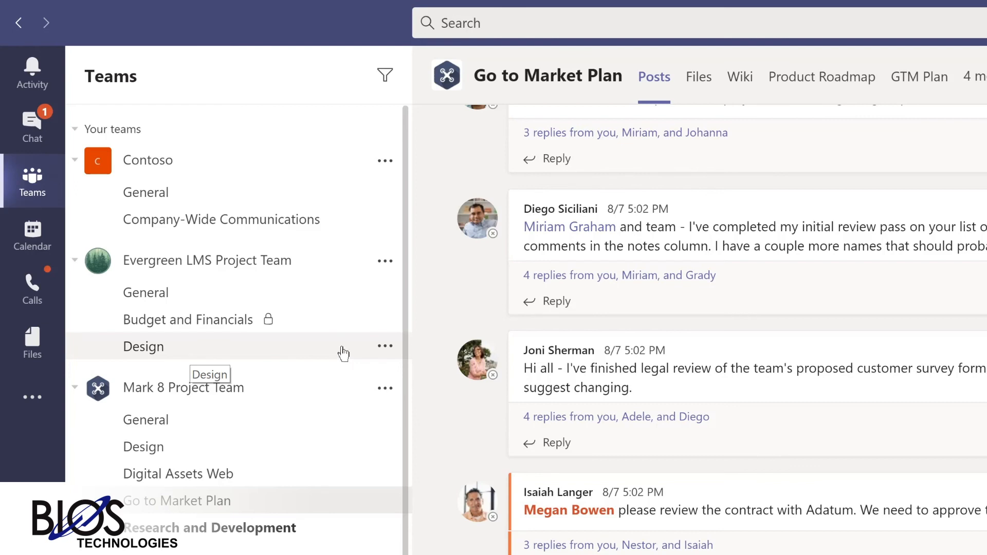
Step: Pin the Design channel of the Evergreen LMS Project Team
{"action": "left_click", "coordinate": [385, 347]}
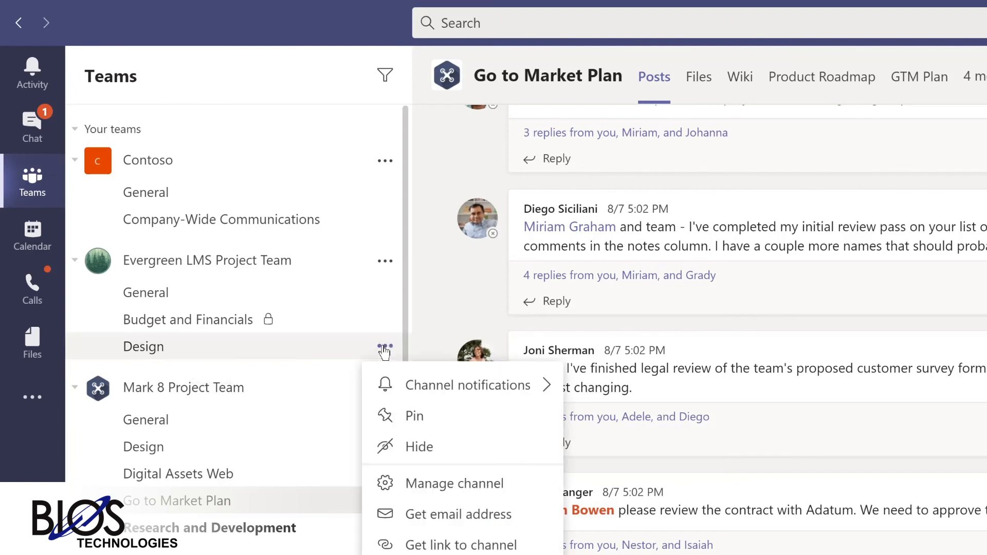
{"action": "left_click", "coordinate": [410, 417]}
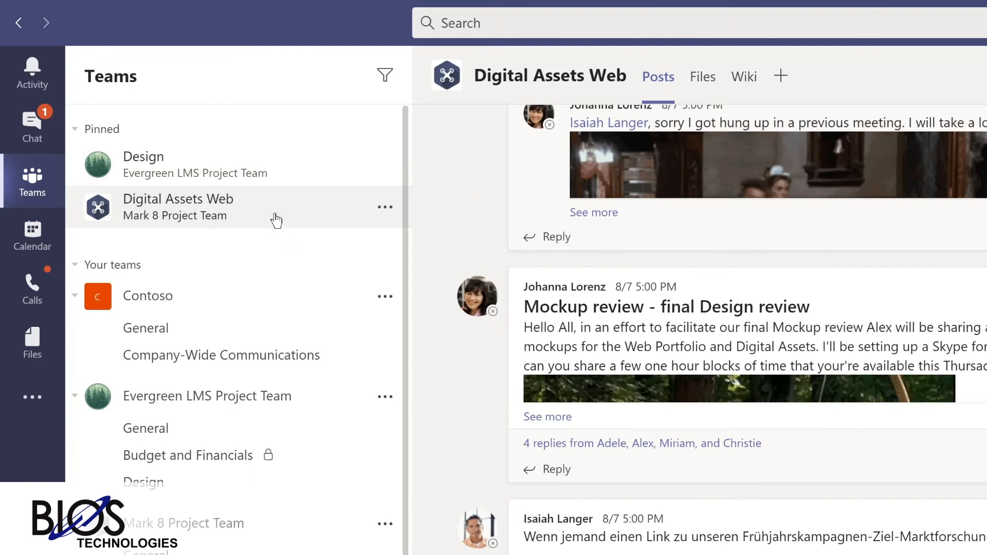
Step: Move the pinned Digital Assets Web channel above the pinned Design channel, and unpin Digital Assets Web
{"action": "left_click_drag", "start_coordinate": [276, 220], "coordinate": [276, 152]}
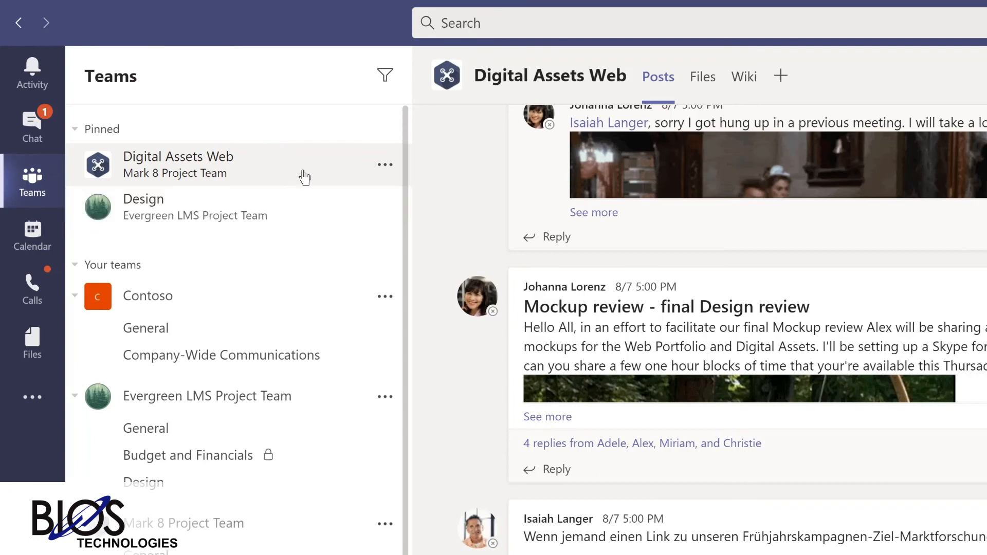
{"action": "left_click", "coordinate": [385, 166]}
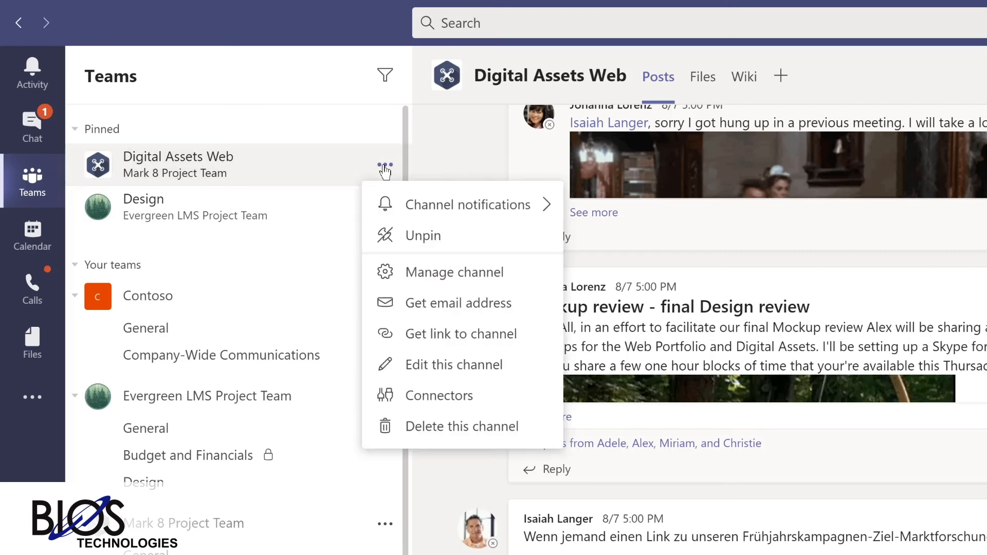
{"action": "left_click", "coordinate": [402, 237]}
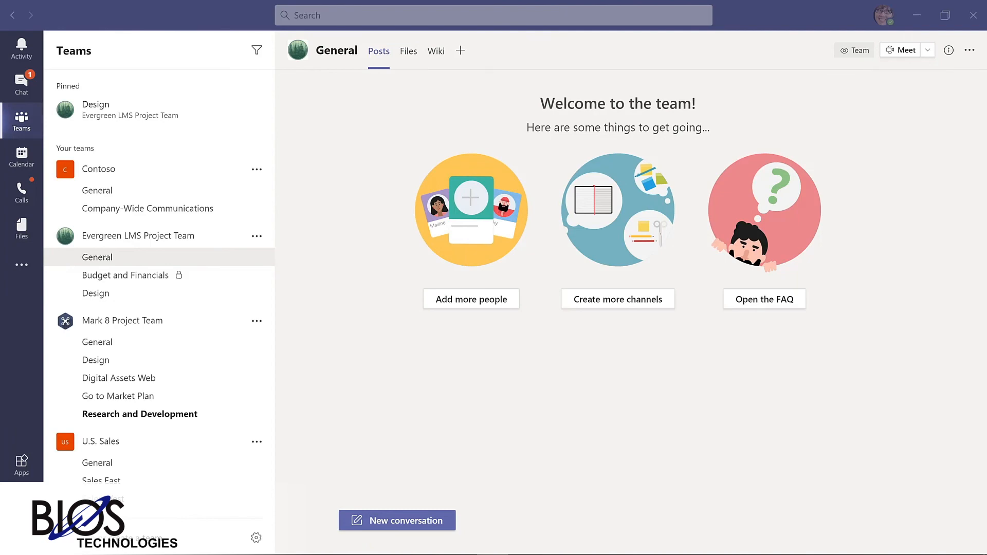
Step: Start a formatted conversation in the Evergreen team's General channel with the subject "I'm excited to start planning our new LMS!"
{"action": "left_click", "coordinate": [391, 521]}
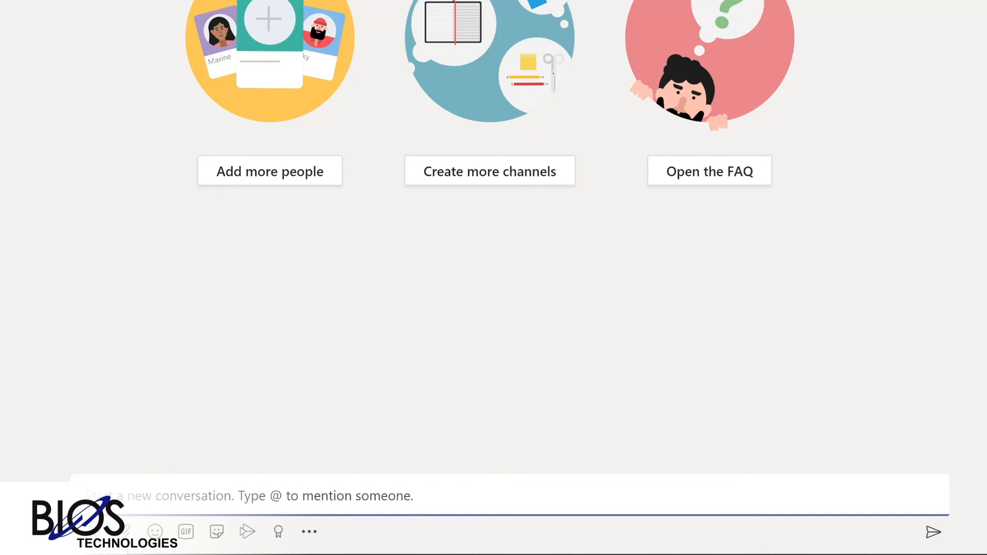
{"action": "left_click", "coordinate": [124, 531]}
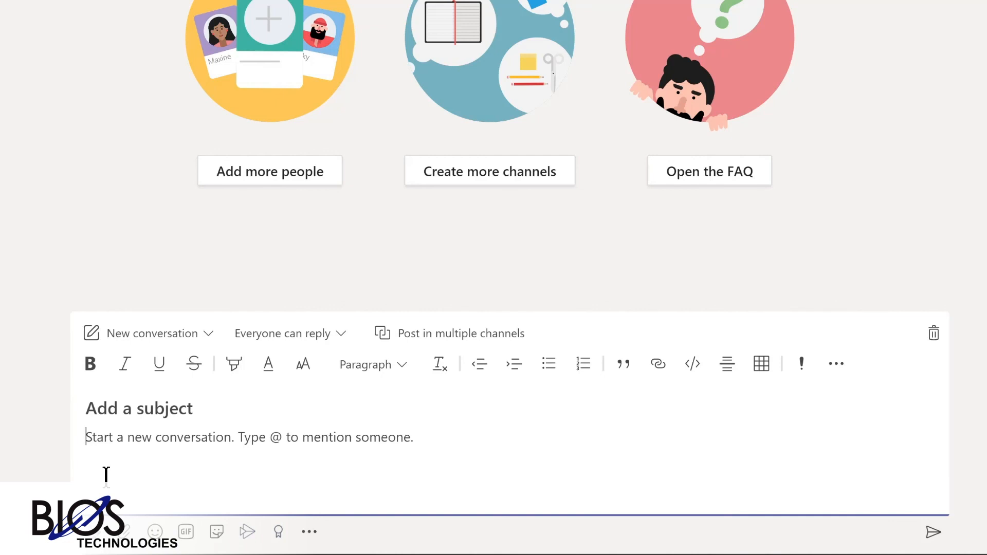
{"action": "left_click", "coordinate": [126, 410]}
{"action": "type", "text": "I'm "}
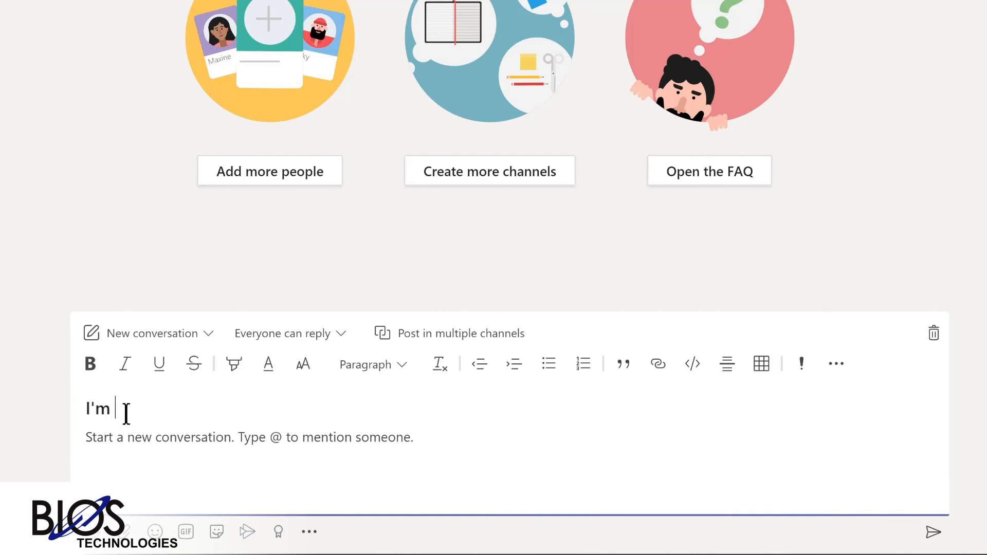
{"action": "type", "text": "excited to start planning our new LMS!"}
Step: Write the message body "We'll be sharing details and actions in the Design channel", with Design as a channel mention
{"action": "left_click", "coordinate": [146, 441]}
{"action": "type", "text": "W"}
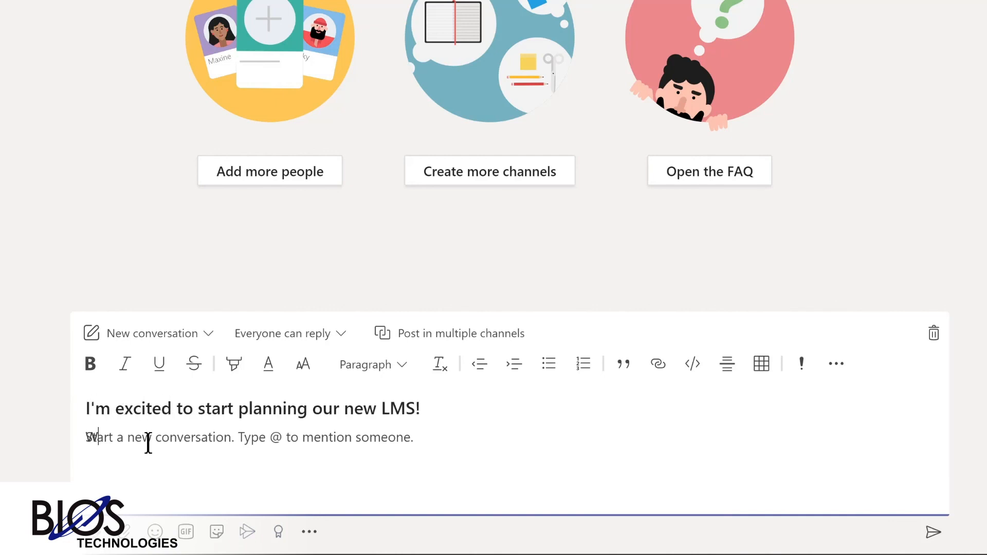
{"action": "type", "text": "e'll be sharing details and actions in the @Design"}
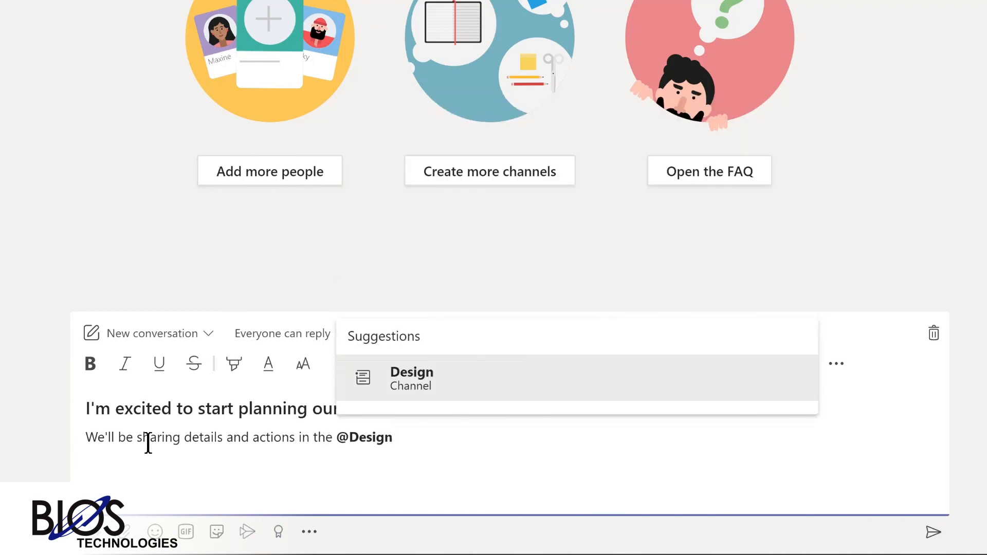
{"action": "key", "text": "Return"}
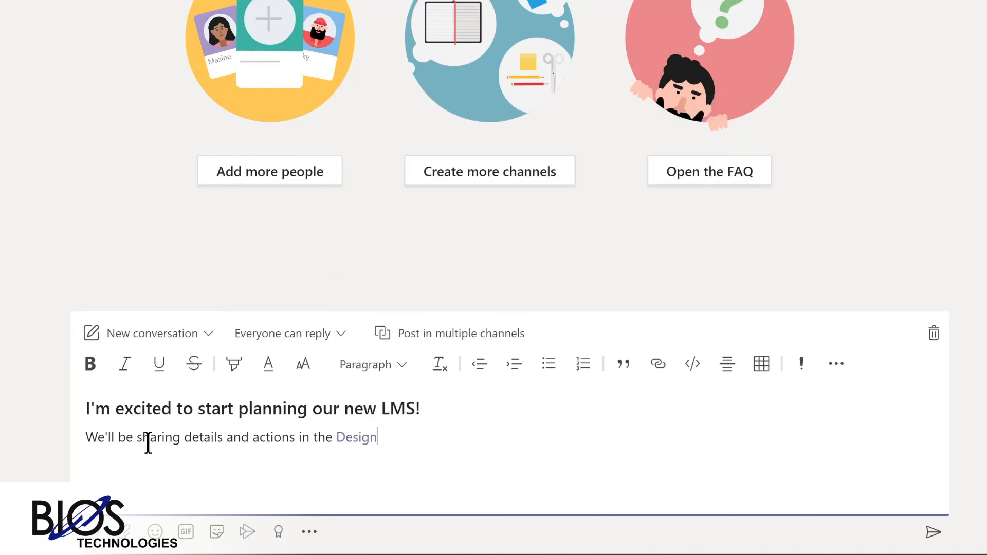
{"action": "type", "text": "channel"}
{"action": "key", "text": "ctrl+Home"}
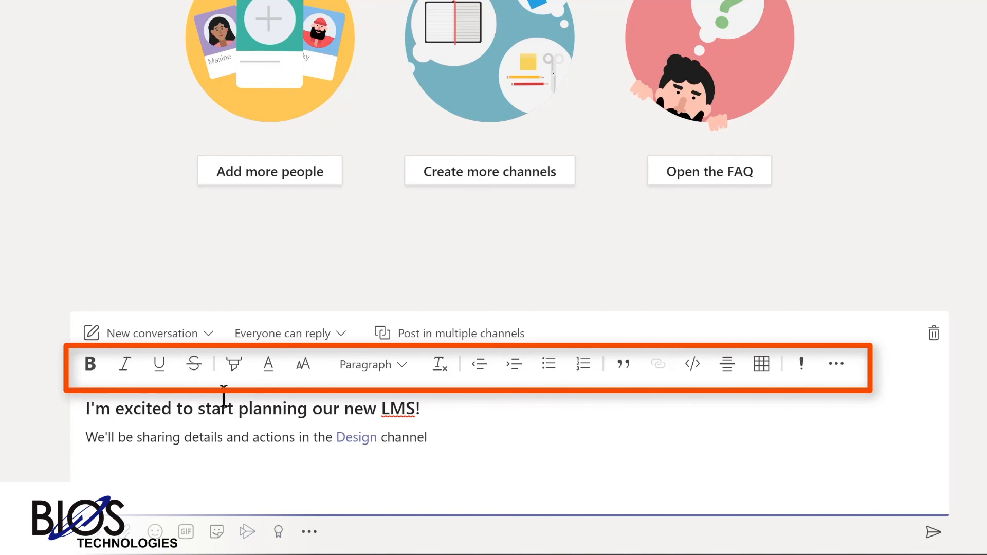
Step: Highlight the whole message body line in yellow
{"action": "triple_click", "coordinate": [154, 431]}
{"action": "left_click", "coordinate": [234, 362]}
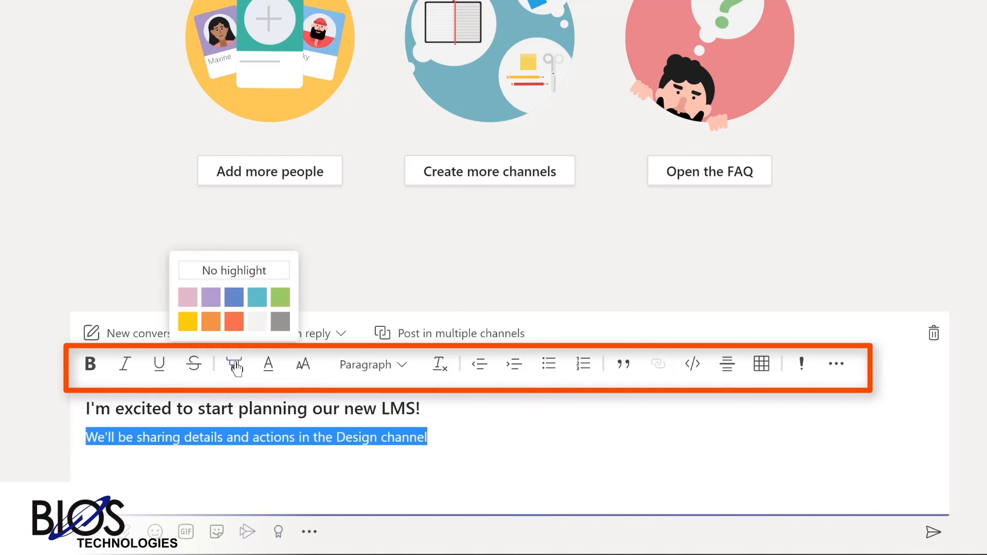
{"action": "left_click", "coordinate": [187, 321]}
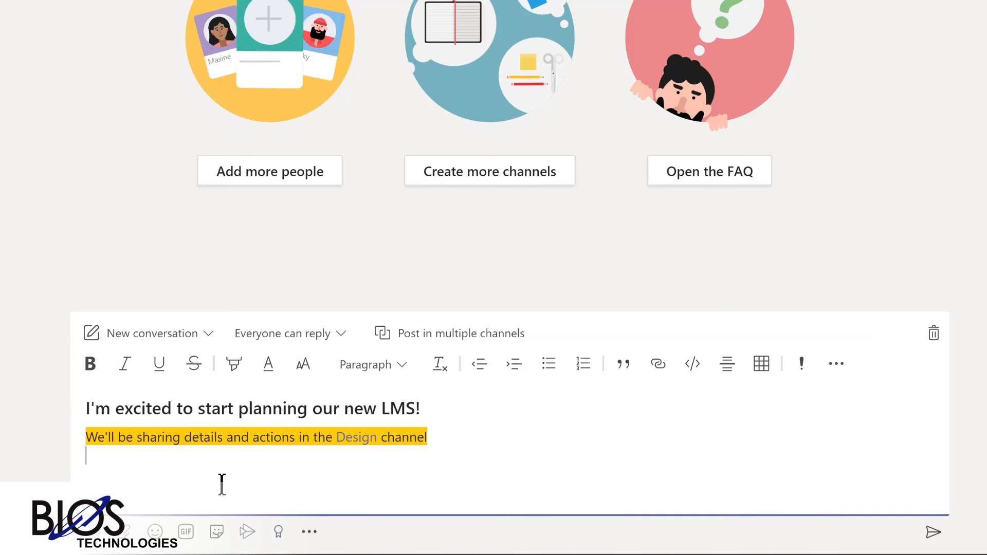
Step: Add a smile emoji on a new line below the highlighted text
{"action": "key", "text": "Return"}
{"action": "left_click", "coordinate": [156, 532]}
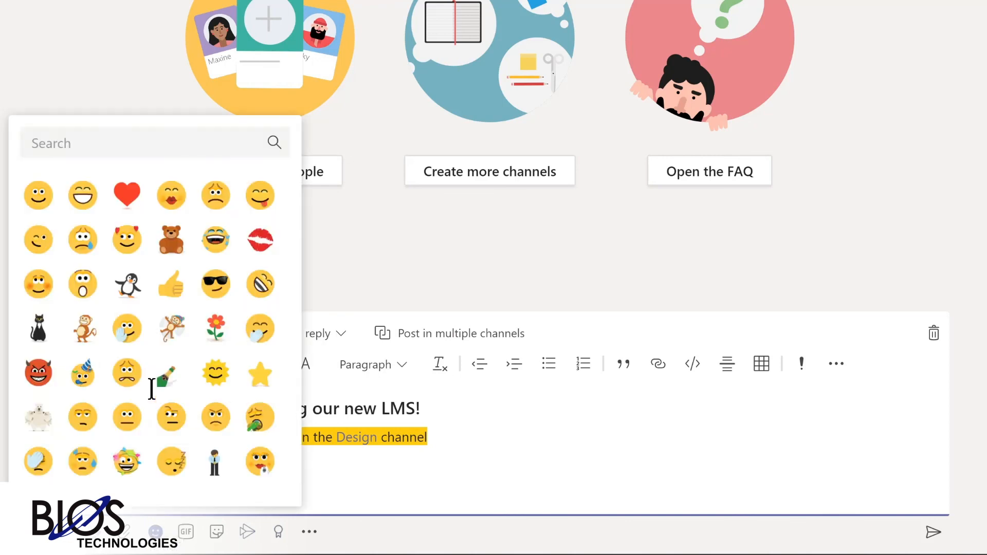
{"action": "left_click", "coordinate": [44, 202]}
Step: Search the GIFs for "yay" and insert the one of the cheering man in a grey sweater
{"action": "left_click", "coordinate": [186, 532]}
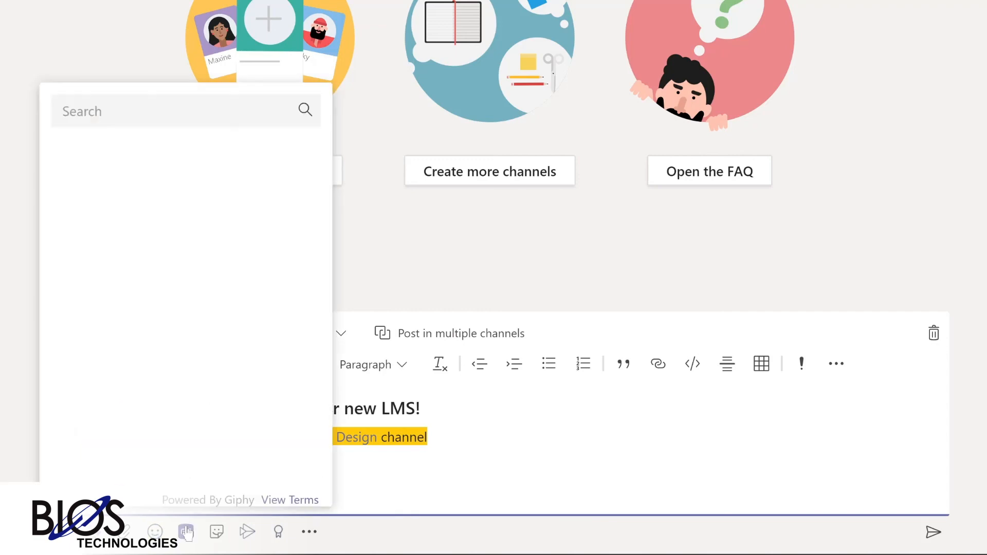
{"action": "type", "text": "yay"}
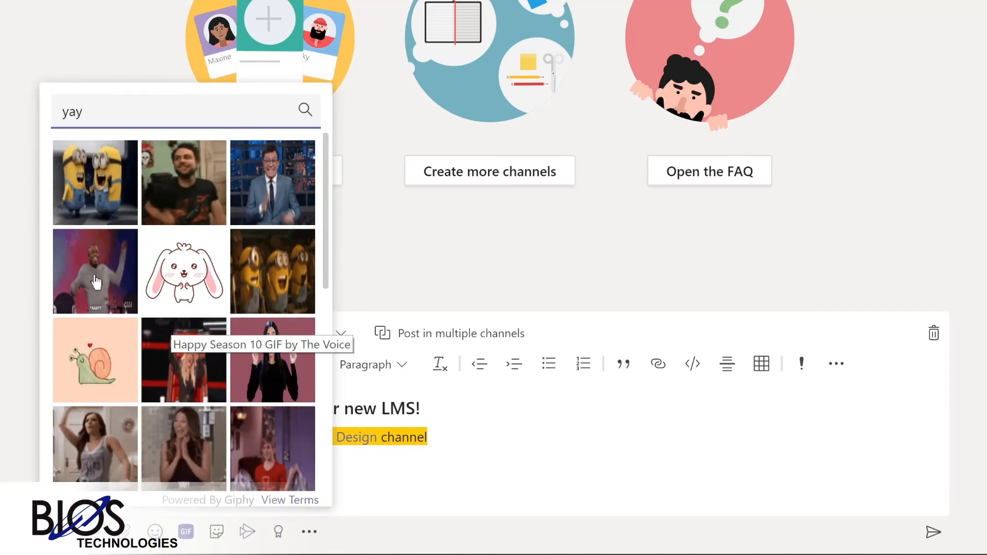
{"action": "left_click", "coordinate": [79, 277]}
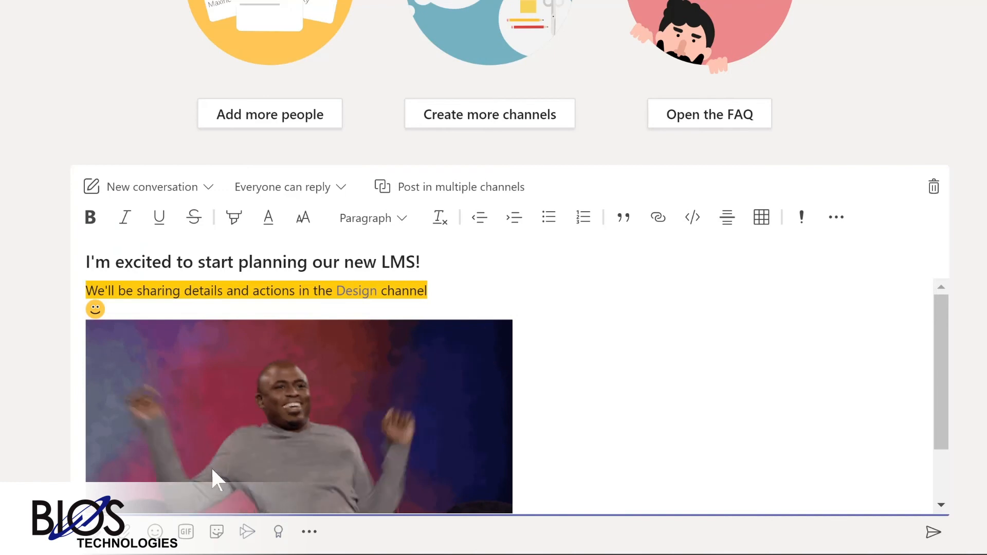
Step: Insert the popular "OH YEAH!" sticker below the GIF, keeping its caption
{"action": "left_click", "coordinate": [217, 532]}
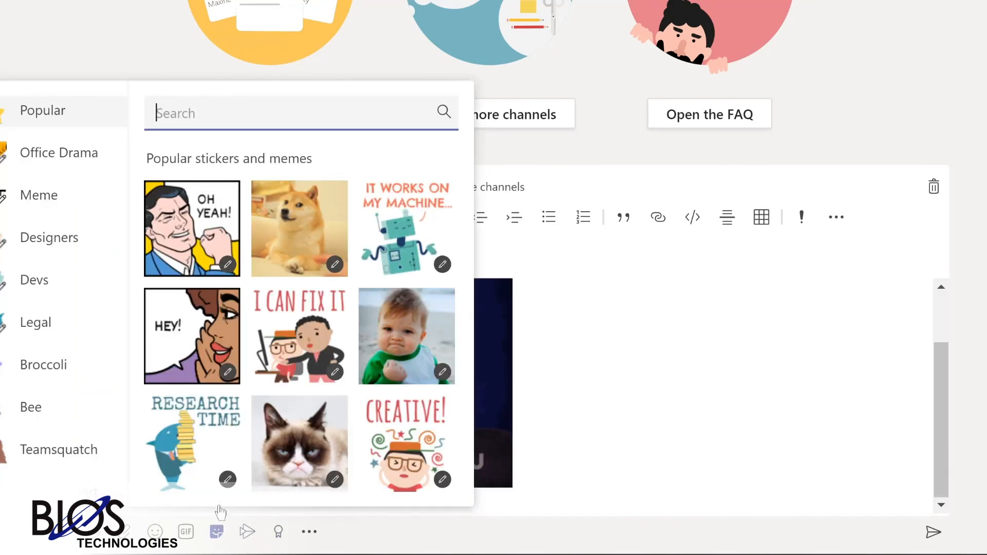
{"action": "left_click", "coordinate": [184, 261]}
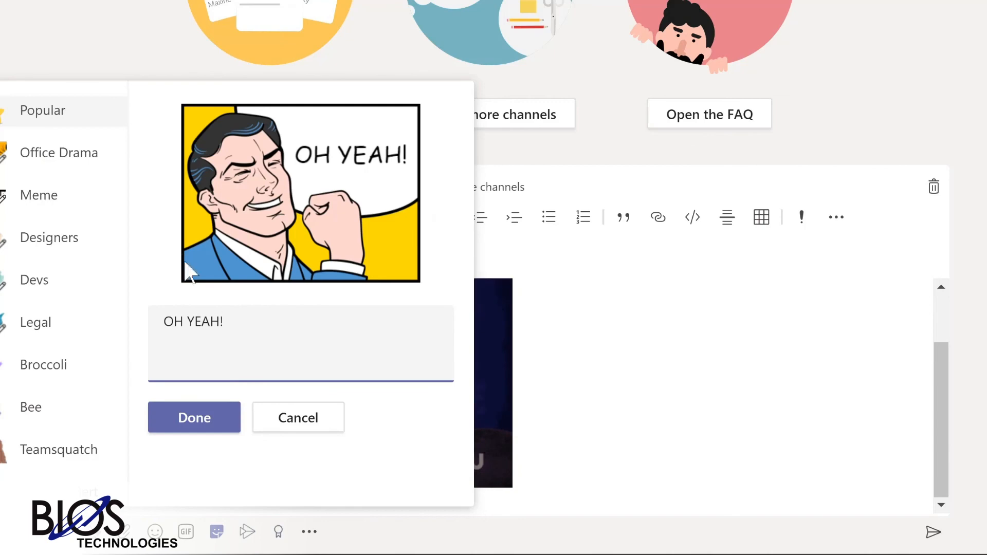
{"action": "left_click", "coordinate": [193, 416]}
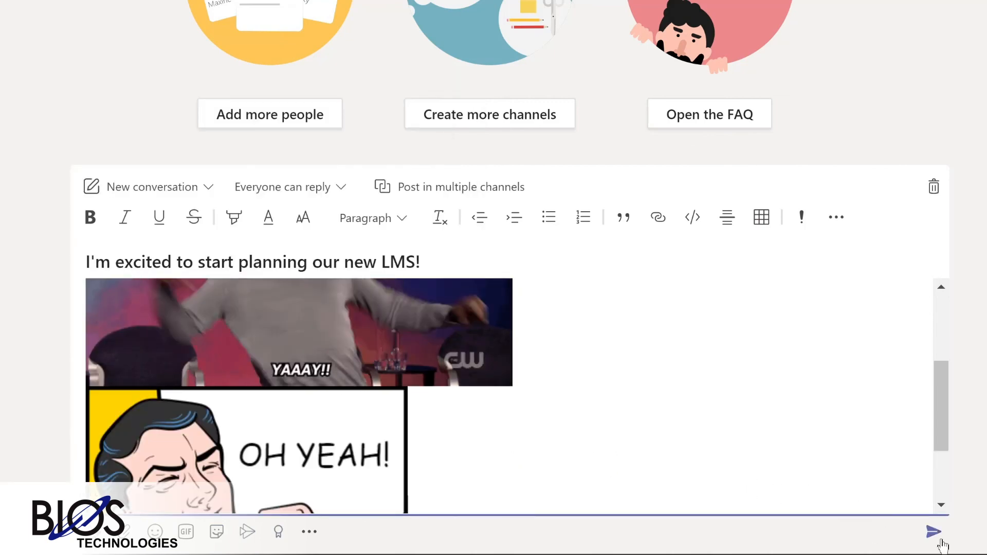